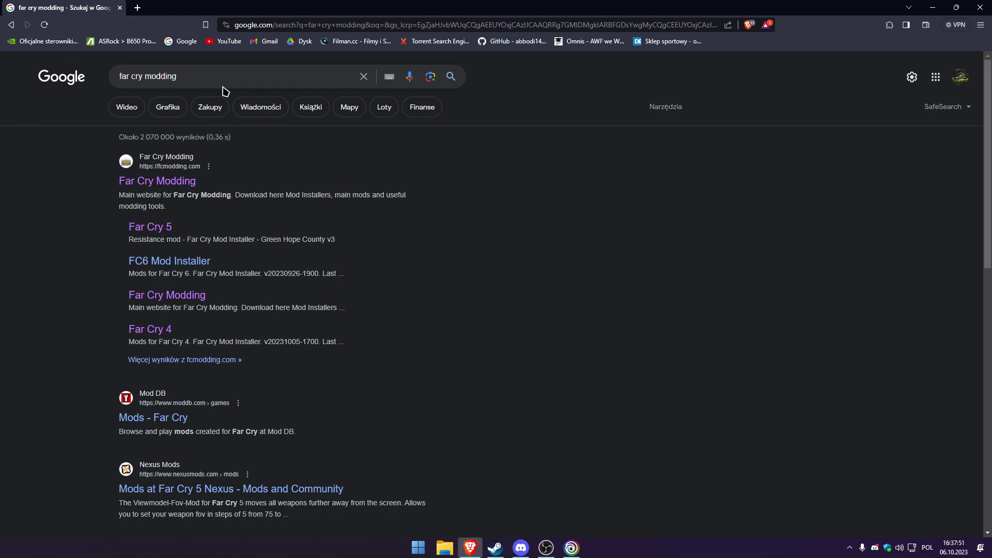
Open the Far Cry Modding website's download section from the search results and go to the Far Cry 5 mods
left_click(163, 185)
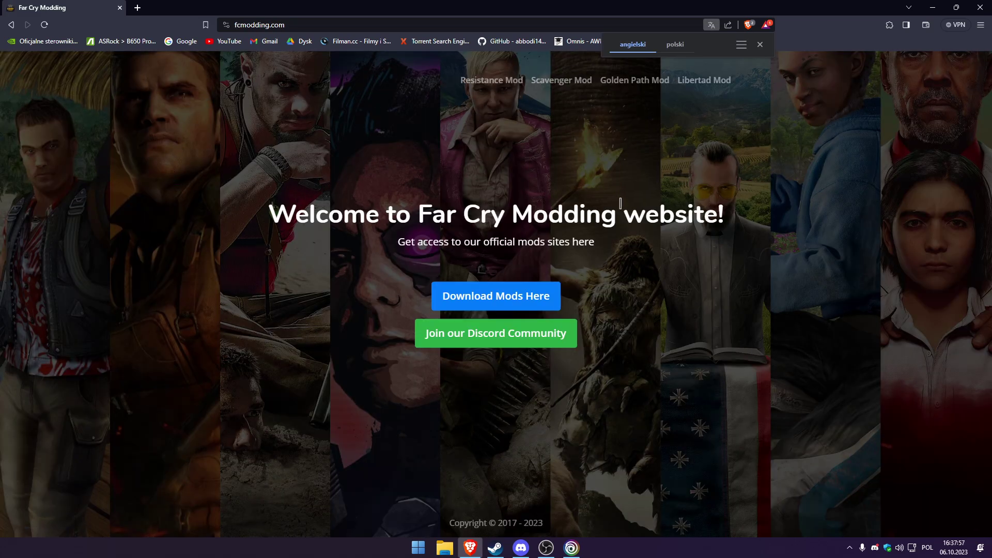
left_click(533, 292)
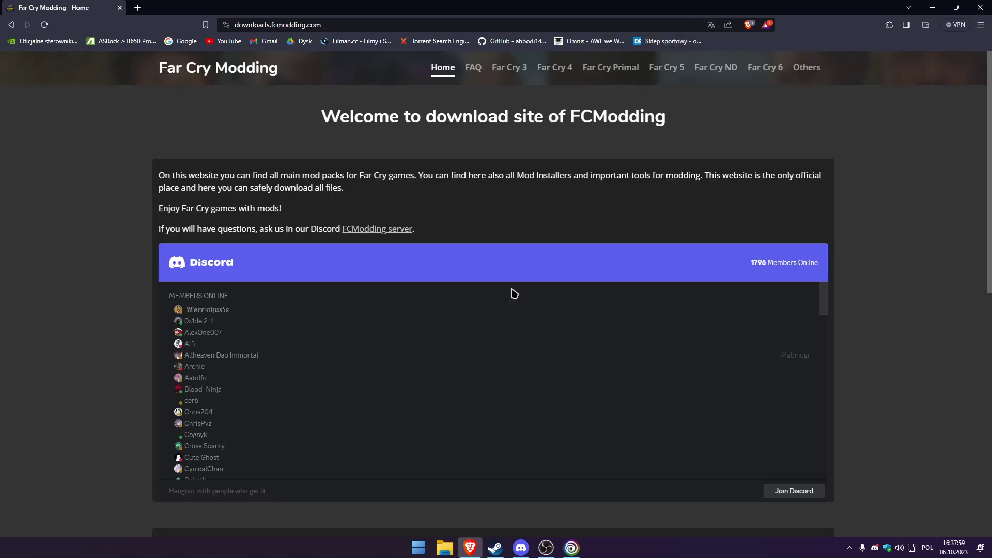
scroll(478, 132, "down", 6)
scroll(481, 124, "up", 6)
left_click(674, 73)
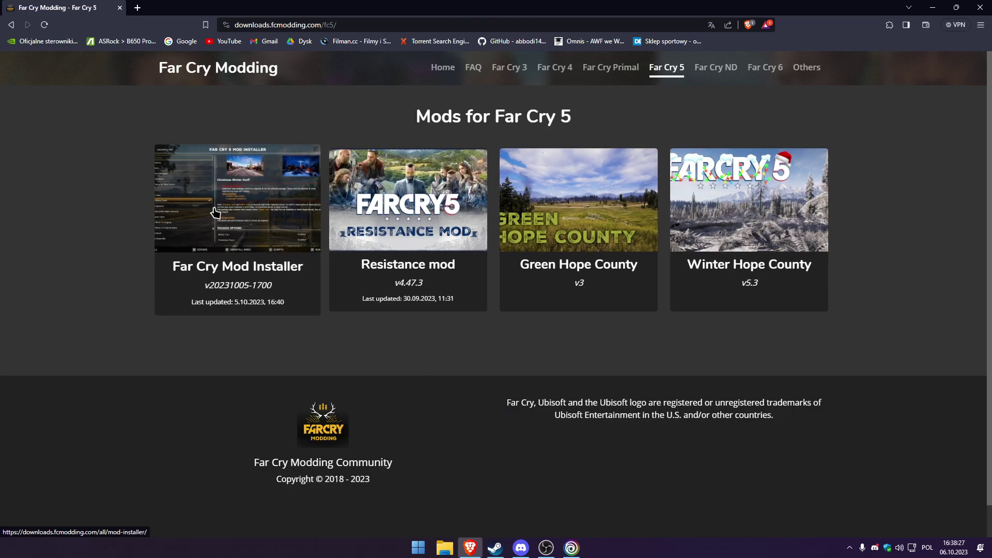
Download the Windows version of Far Cry Mod Installer from its page
left_click(200, 294)
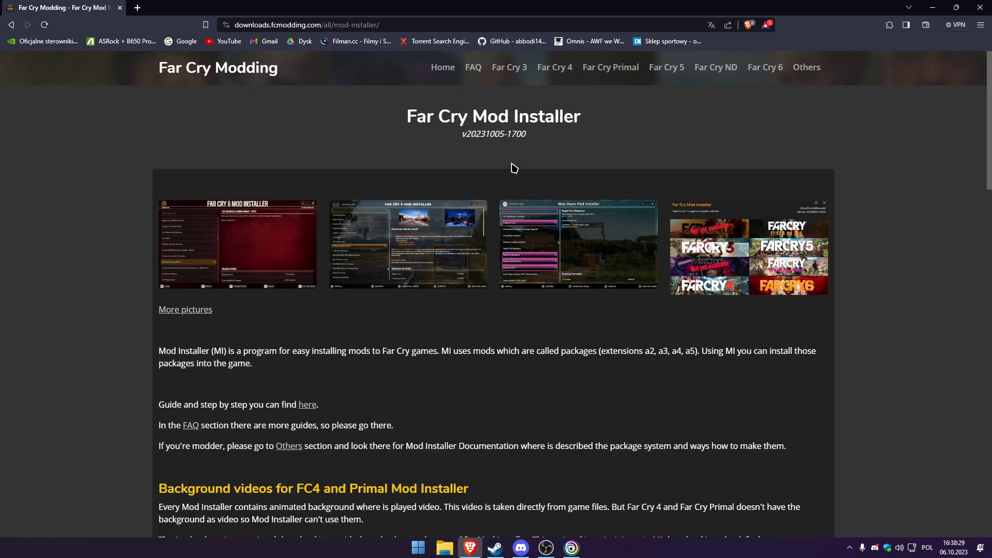
scroll(629, 128, "down", 15)
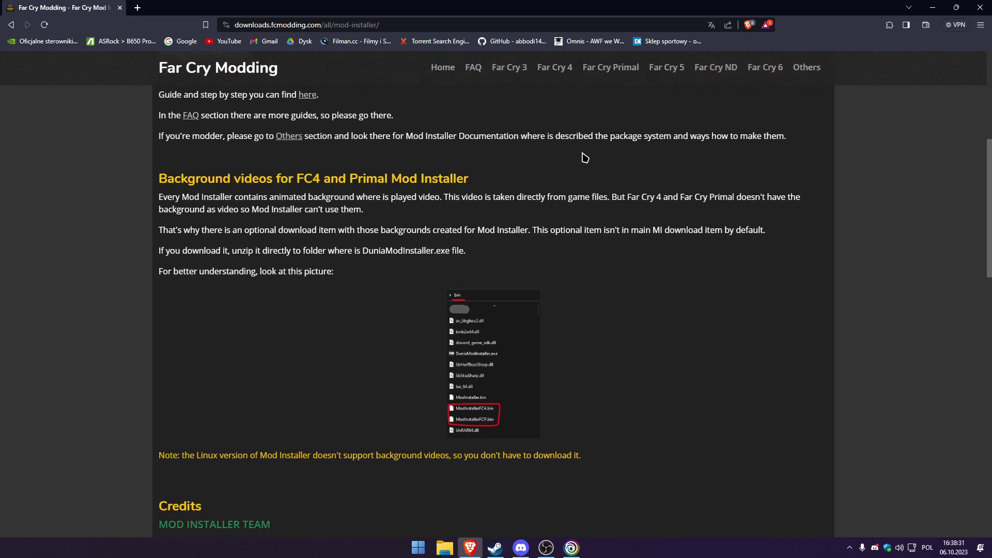
scroll(501, 139, "down", 7)
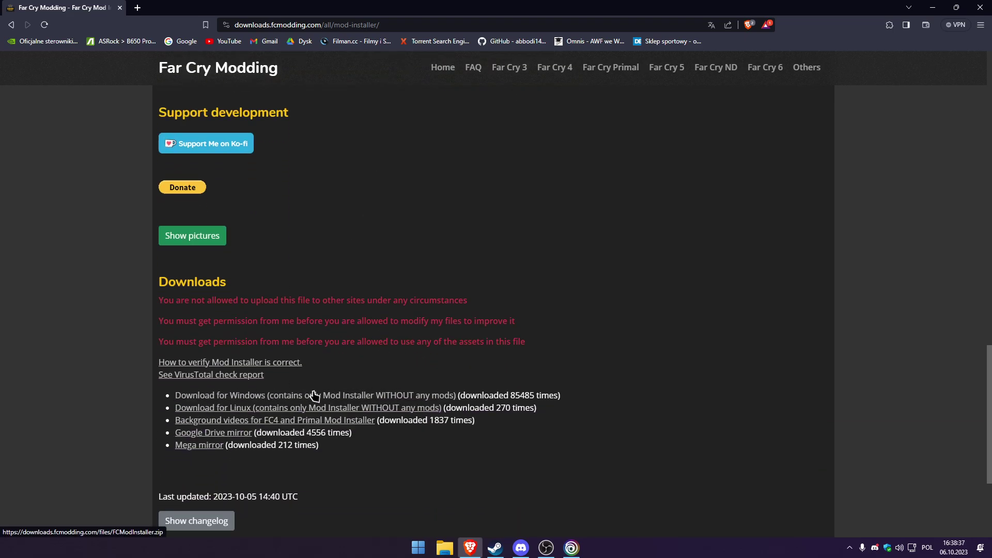
left_click(425, 394)
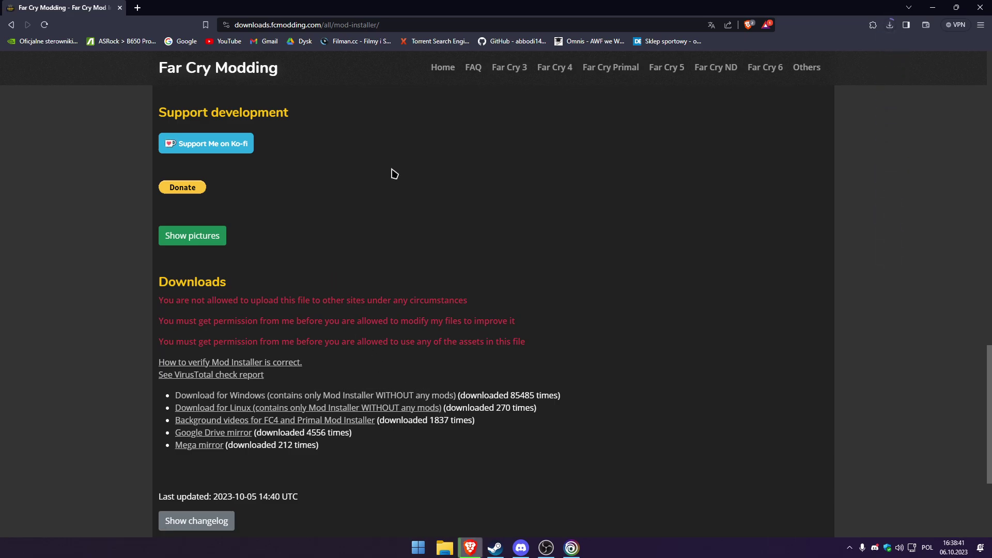
left_click(548, 550)
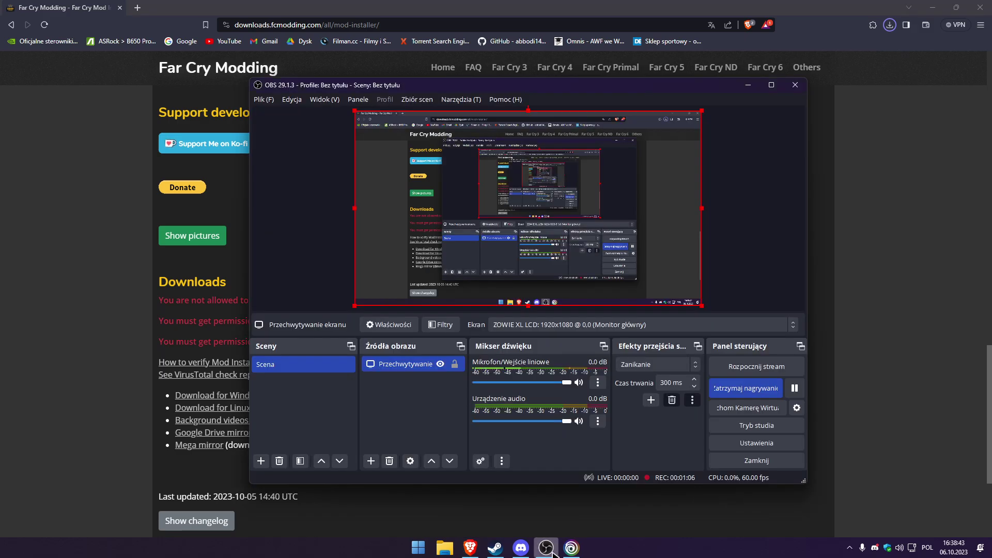
left_click(551, 550)
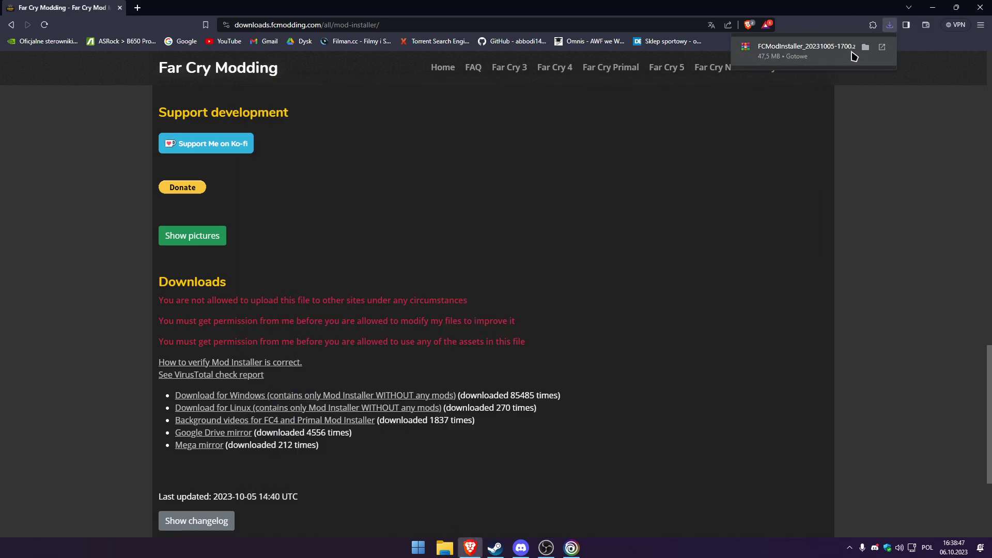
Move FCModInstaller_20231005-1700.zip from the downloads folder to an empty area of the desktop and close the folder
left_click(865, 47)
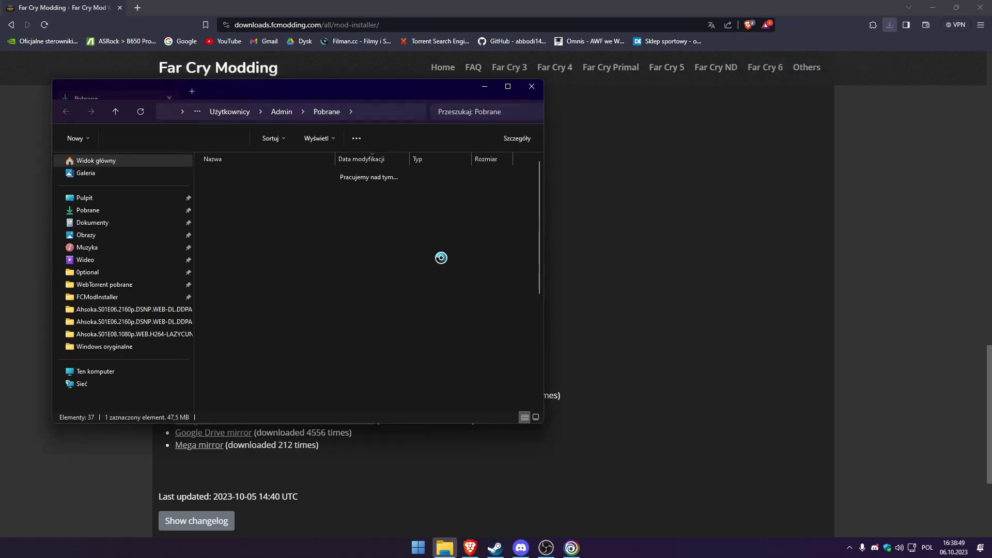
left_click(933, 7)
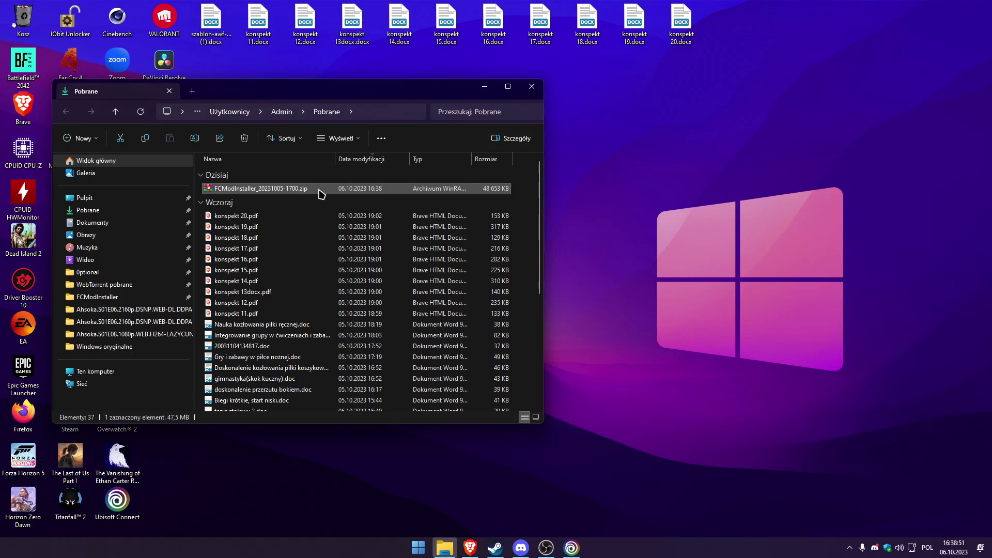
left_click_drag(304, 194, 775, 111)
key("alt+F4")
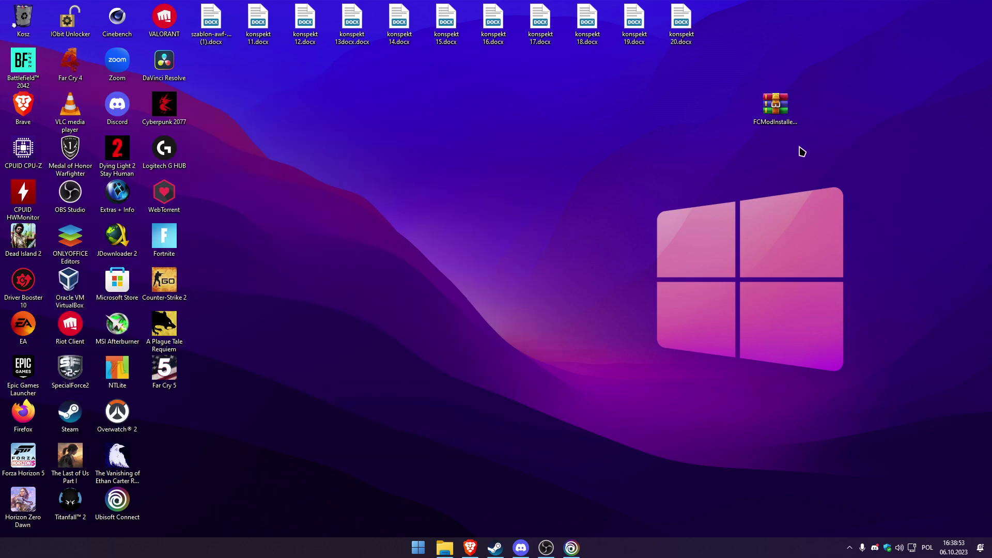
Extract the mod installer archive onto the desktop with WinRAR, place the FCModInstaller folder beside it and check its contents
right_click(771, 113)
mouse_move(804, 303)
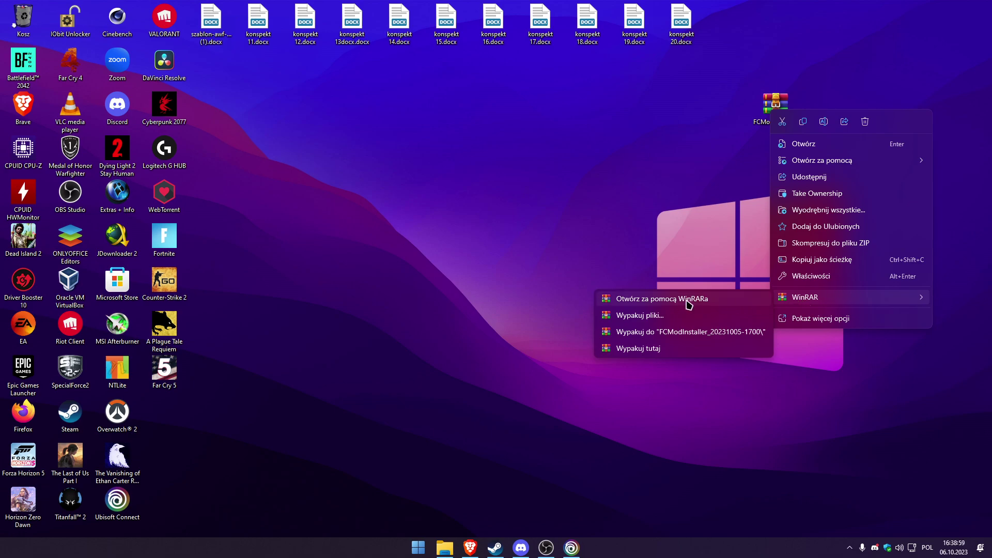
left_click(640, 349)
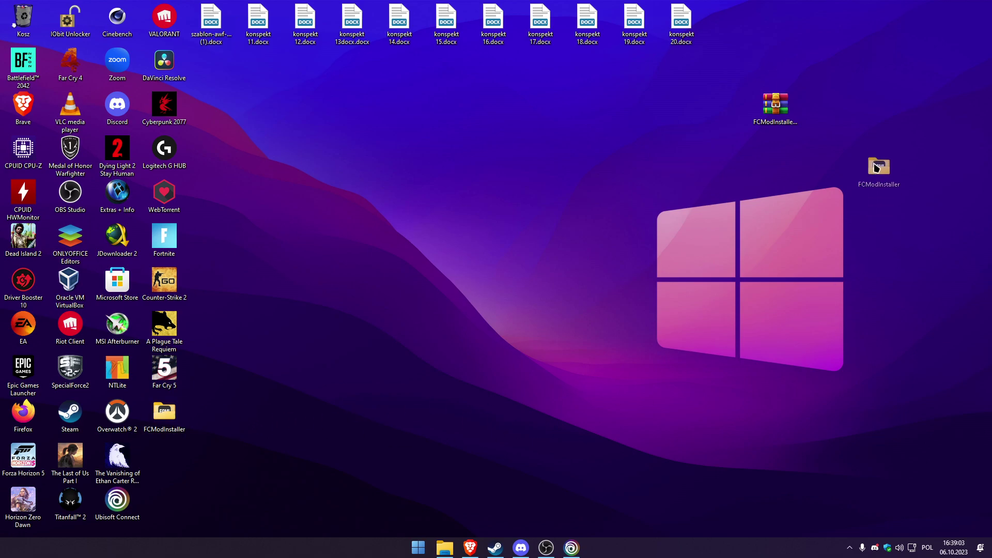
double_click(822, 106)
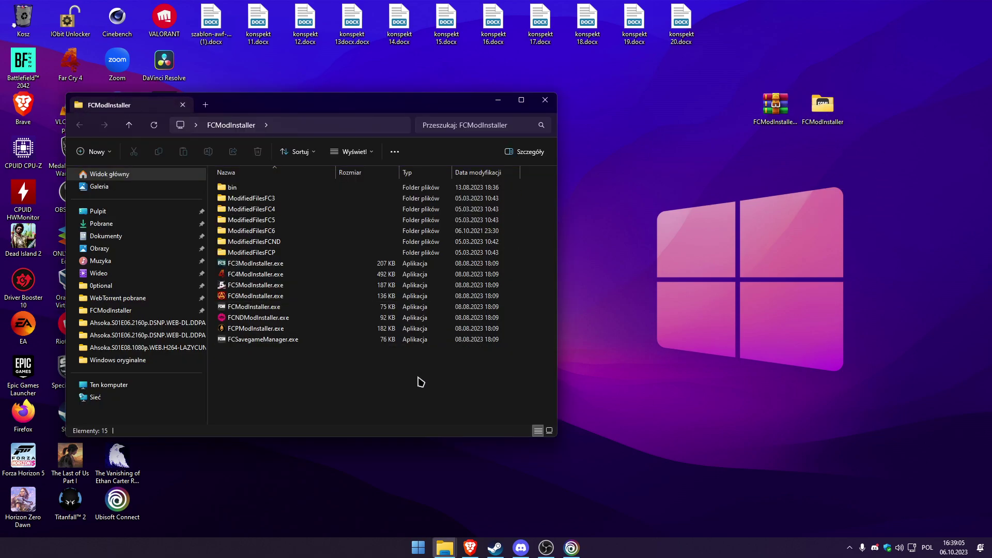
left_click_drag(331, 100, 434, 104)
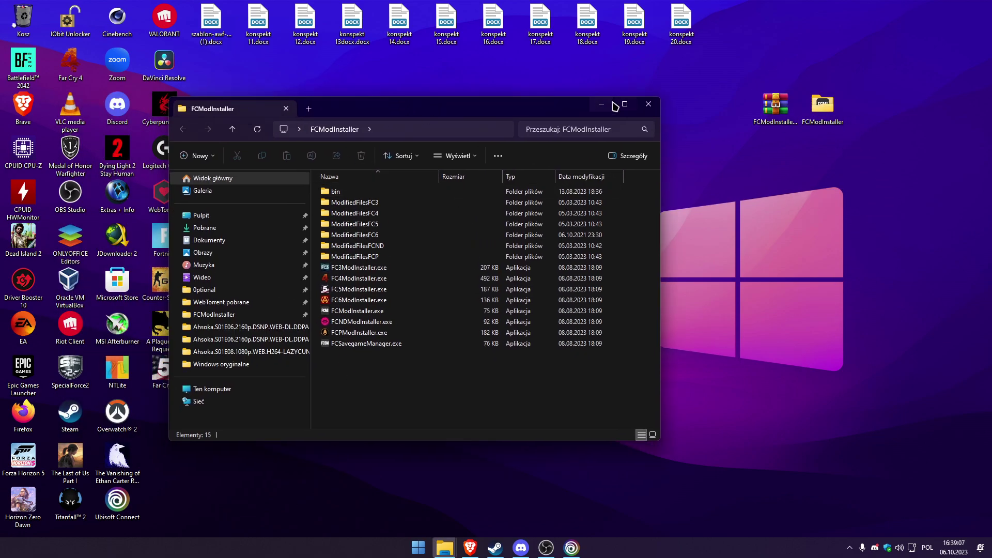
left_click(601, 106)
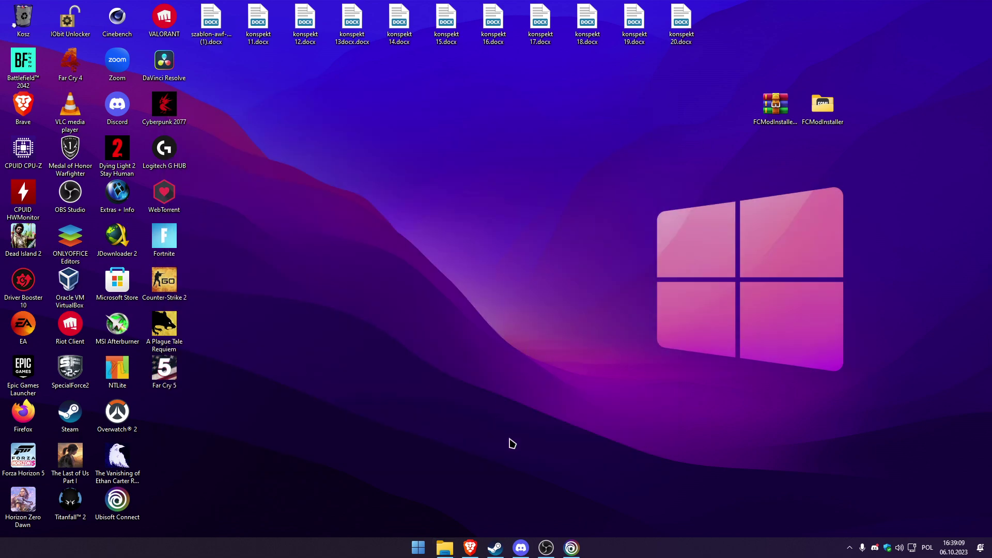
Return to the Far Cry 5 mods in the browser and download the Resistance mod from its page
key("alt+Tab")
scroll(420, 436, "up", 15)
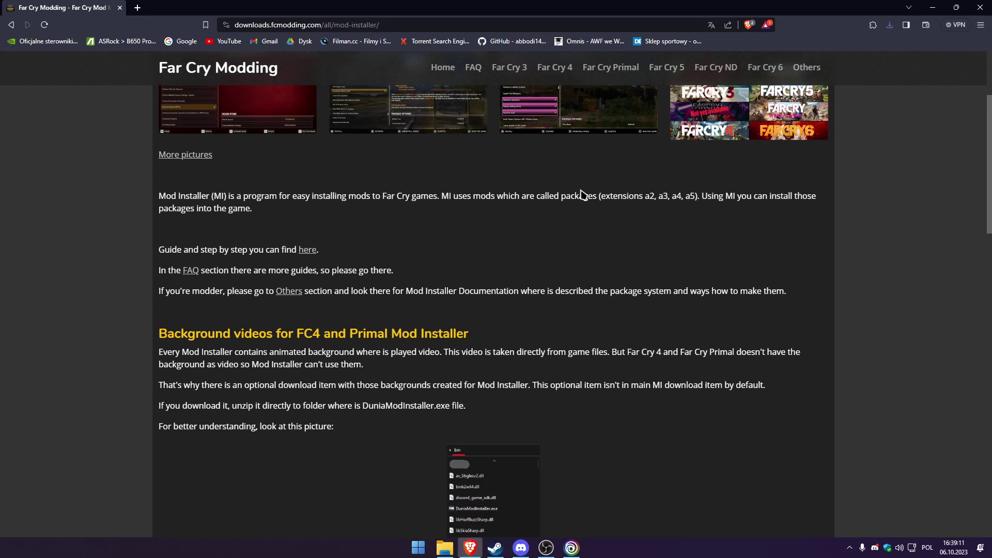
left_click(12, 25)
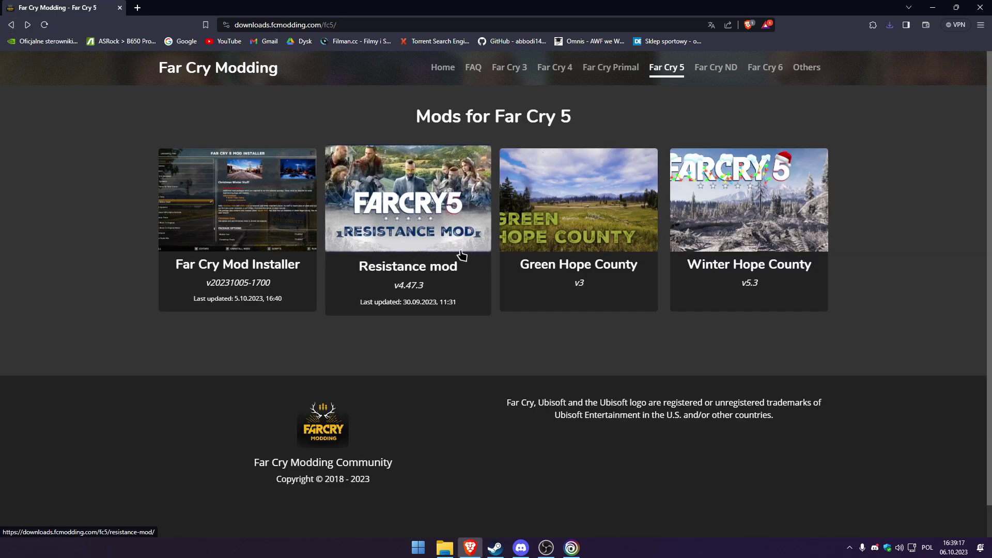
left_click(433, 222)
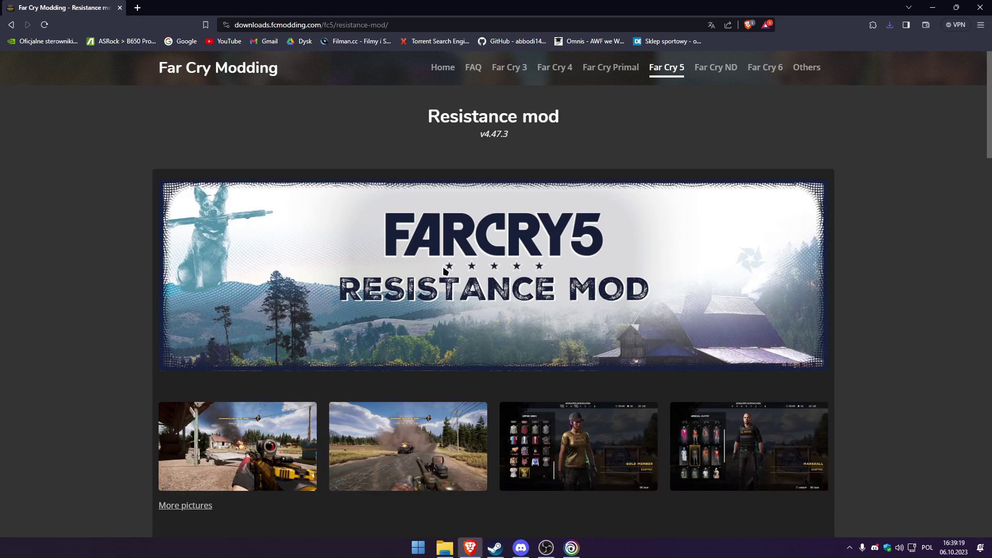
scroll(398, 173, "down", 7)
scroll(398, 173, "down", 1)
scroll(398, 173, "down", 15)
scroll(398, 170, "down", 4)
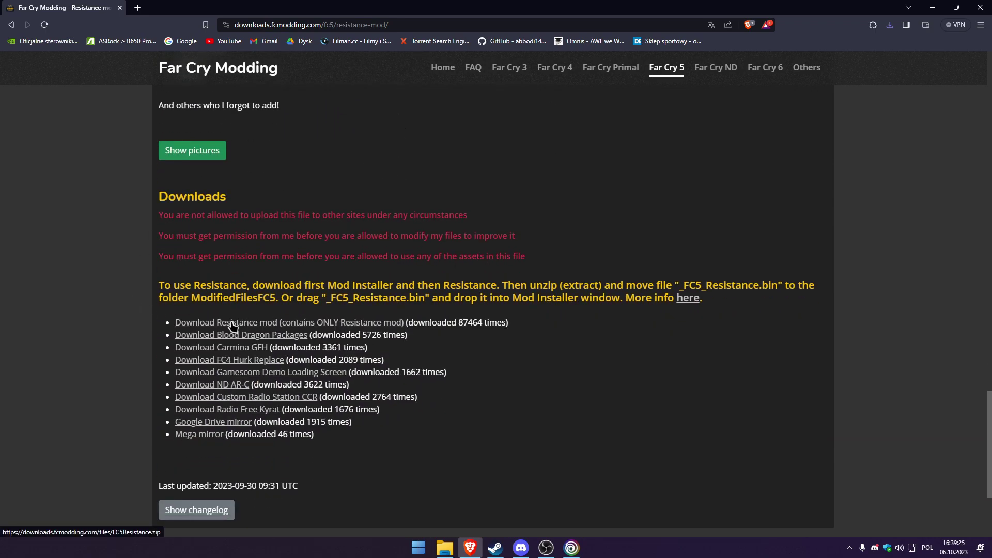
left_click(367, 323)
Look for the downloaded FC5Resistance_4.47.3.zip in the downloads folder
left_click(892, 25)
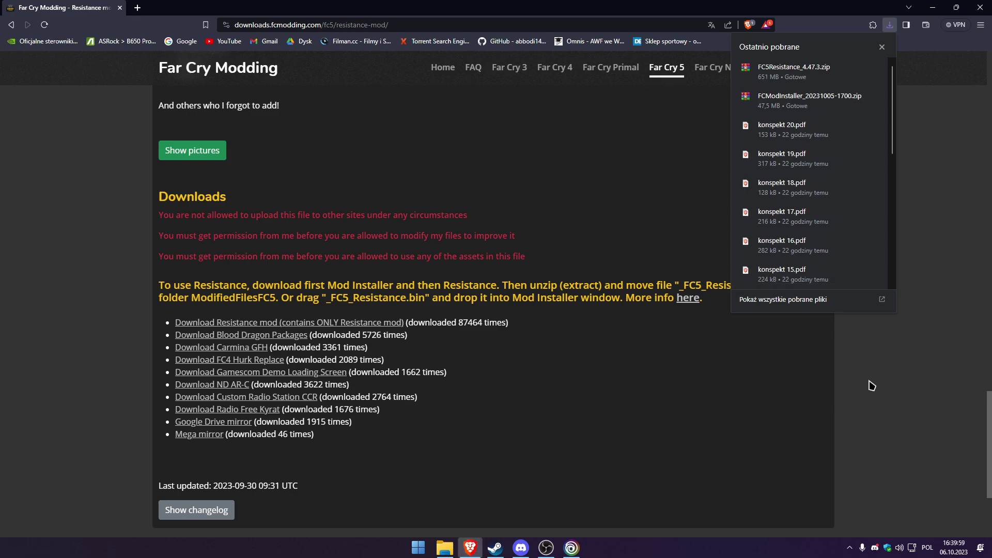
left_click(857, 67)
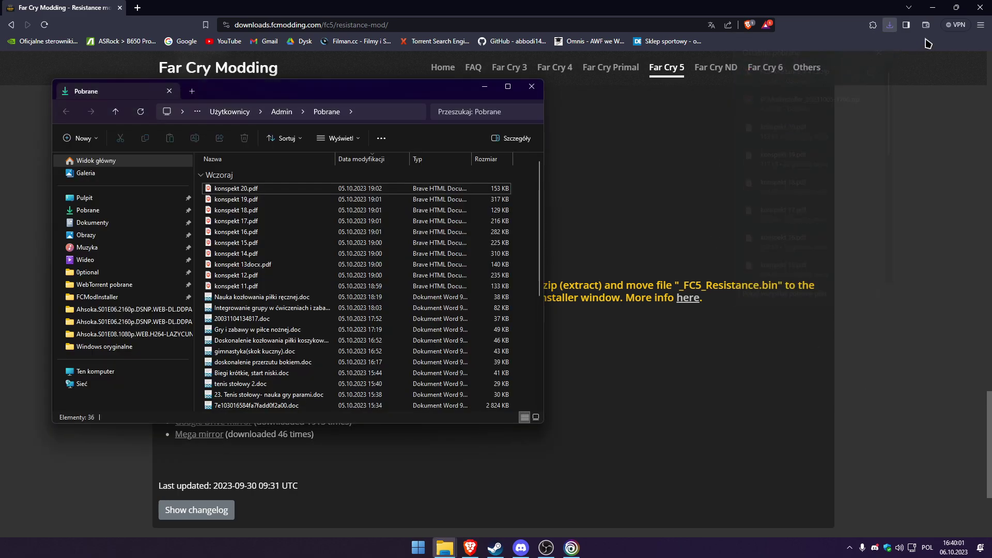
scroll(282, 193, "down", 5)
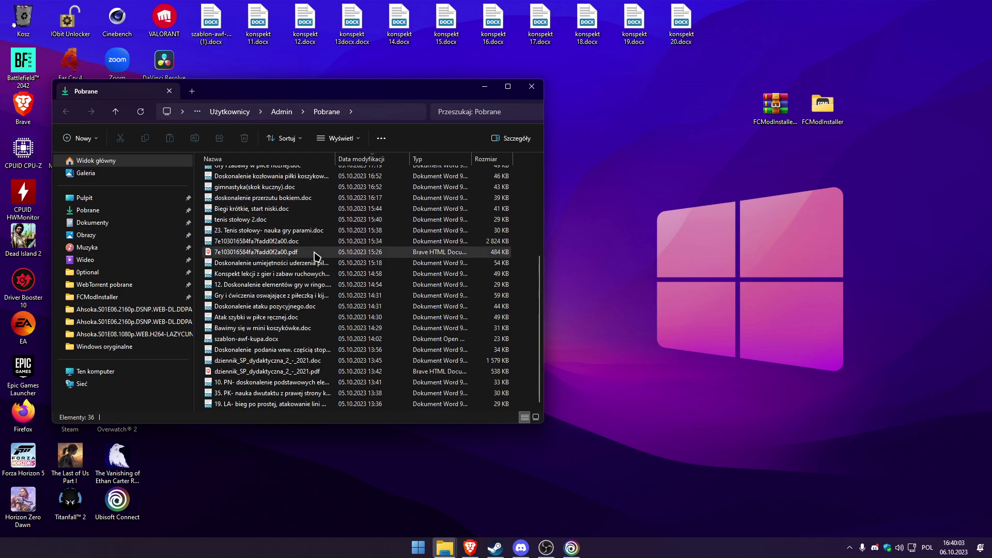
scroll(310, 225, "up", 5)
scroll(312, 224, "down", 5)
scroll(310, 239, "up", 5)
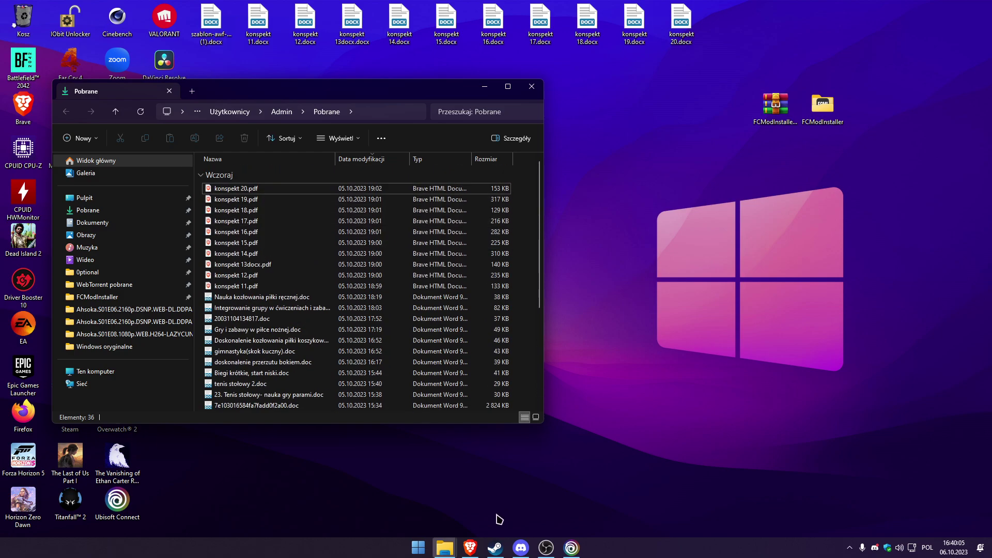
left_click(470, 547)
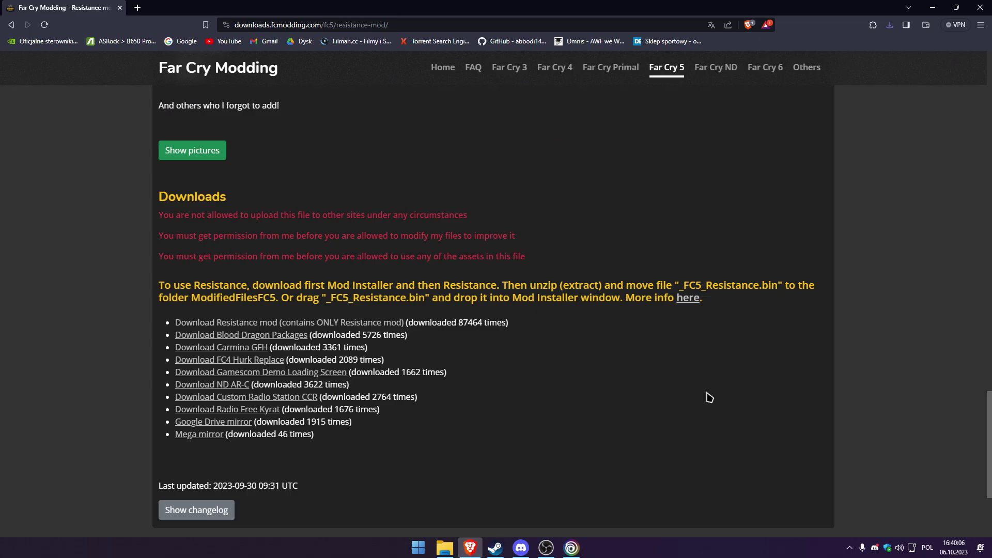
left_click(890, 25)
left_click(861, 72)
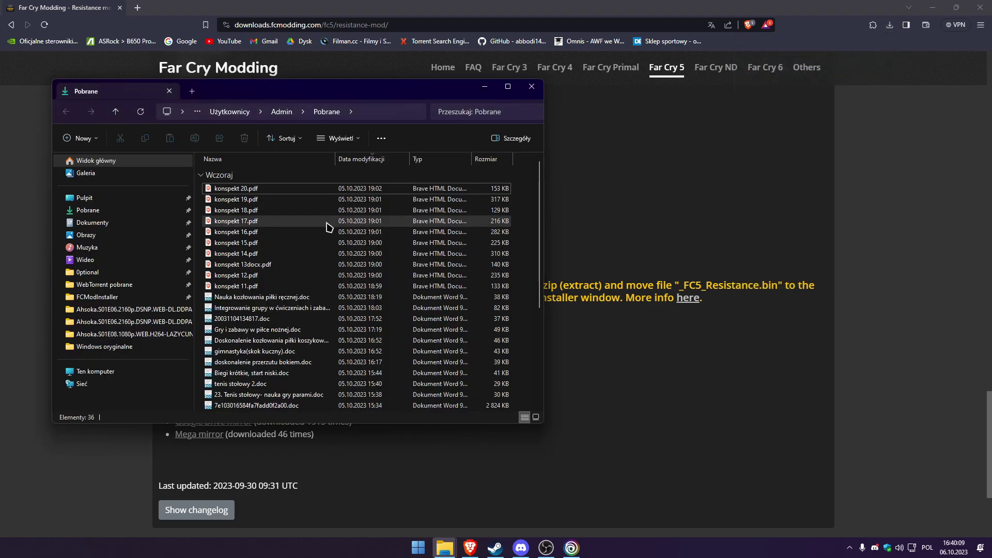
scroll(327, 226, "down", 5)
scroll(331, 245, "up", 5)
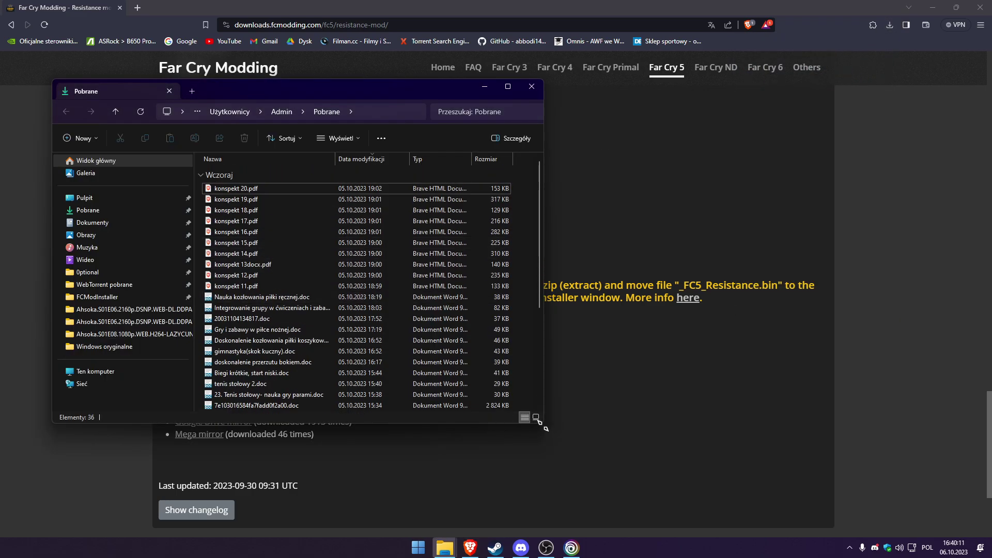
Reload the downloads folder, move FC5Resistance_4.47.3.zip to the desktop and close the folder
left_click_drag(543, 427, 859, 535)
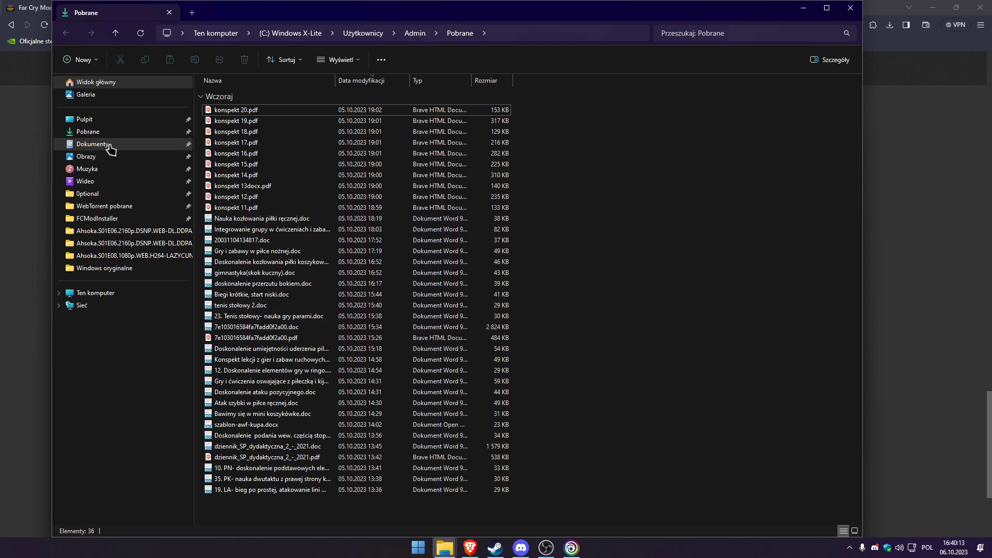
left_click(98, 136)
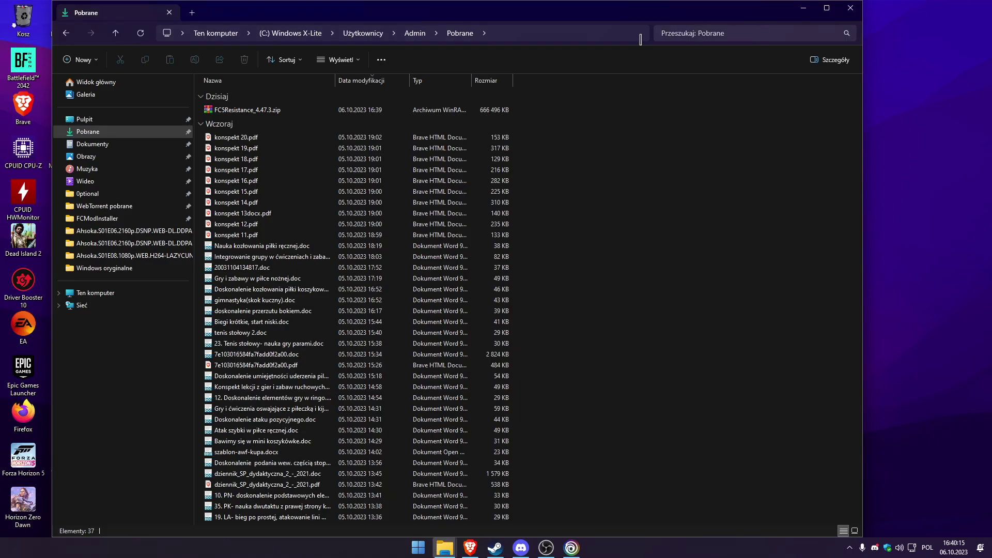
left_click_drag(524, 11, 464, 118)
left_click_drag(449, 223, 865, 234)
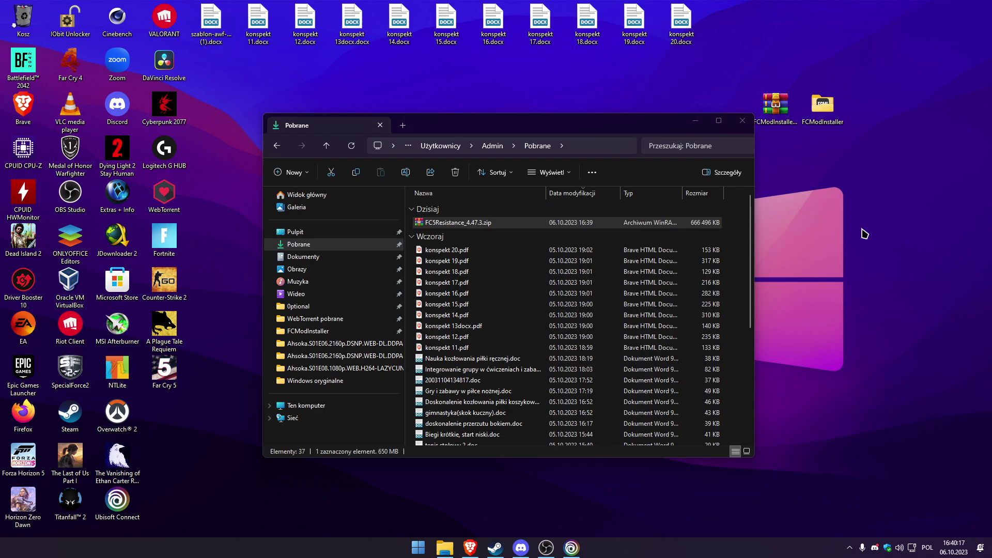
left_click(742, 120)
Extract FC5Resistance_4.47.3.zip directly onto the desktop with WinRAR
right_click(861, 198)
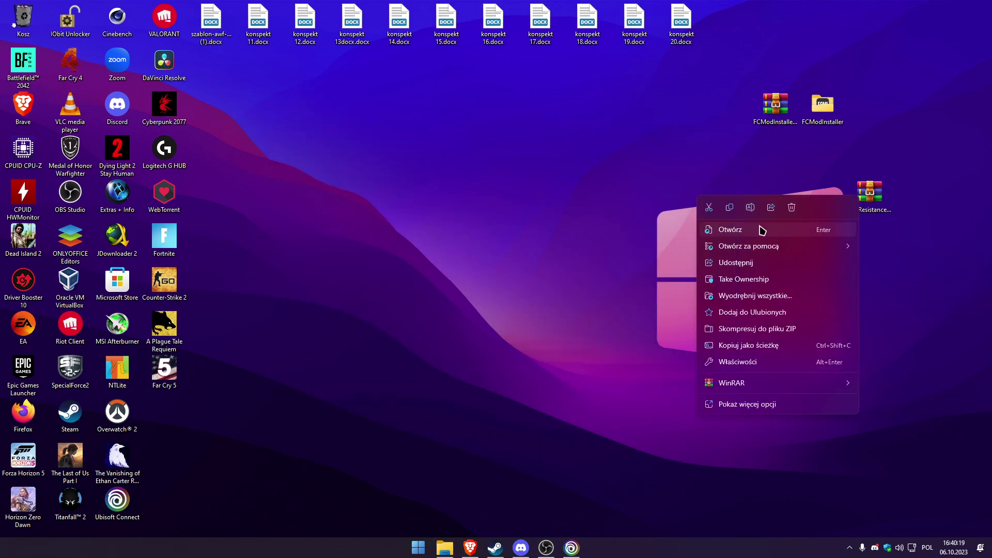
mouse_move(737, 381)
left_click(607, 438)
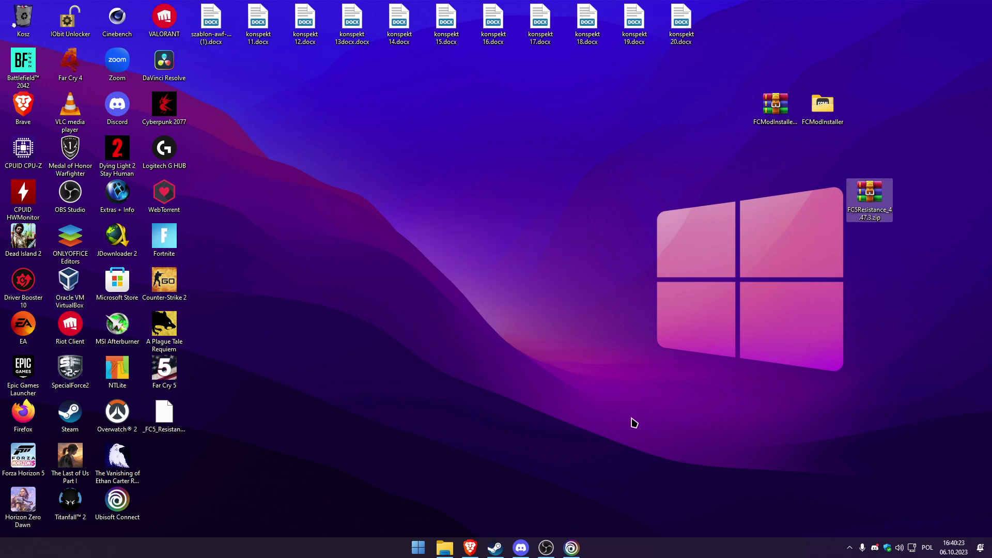
Move _FC5_Resistance.bin from the desktop into the ModifiedFilesFC5 folder inside FCModInstaller and return to the parent folder
left_click_drag(164, 413, 670, 168)
right_click(670, 168)
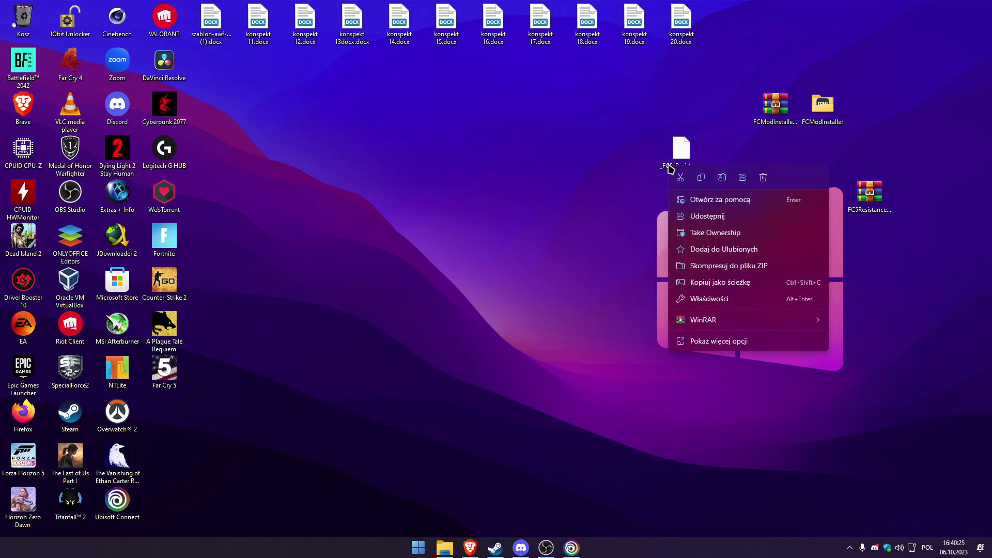
left_click(680, 178)
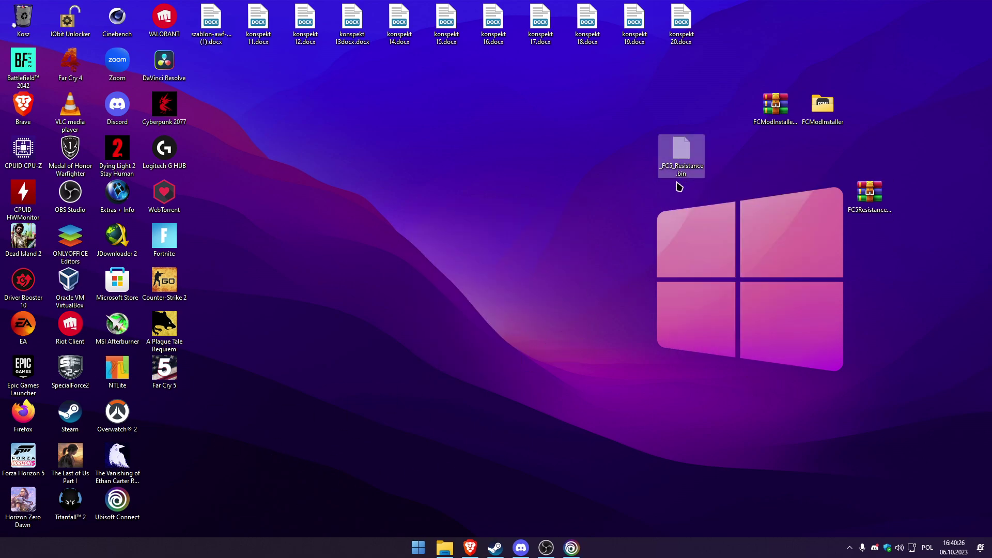
double_click(822, 109)
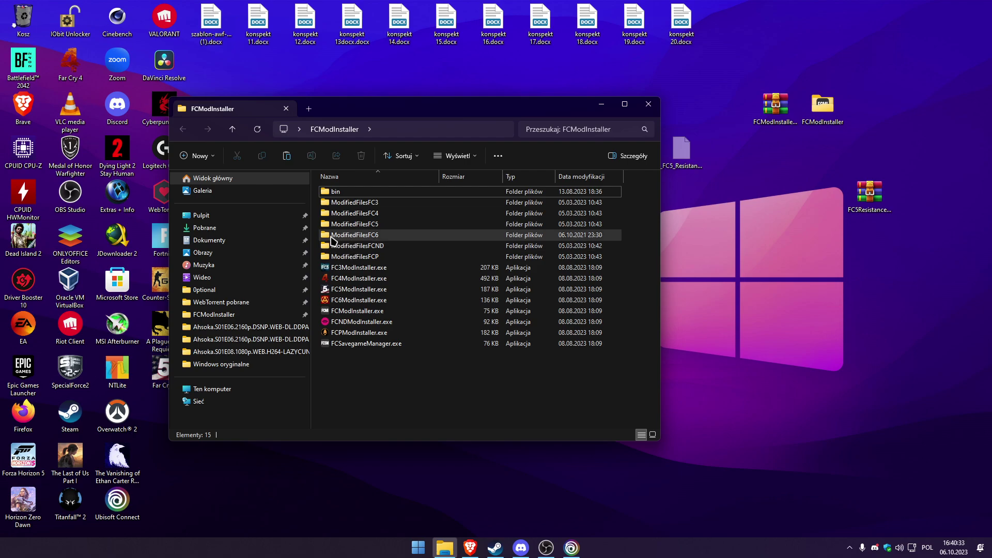
double_click(371, 228)
right_click(401, 256)
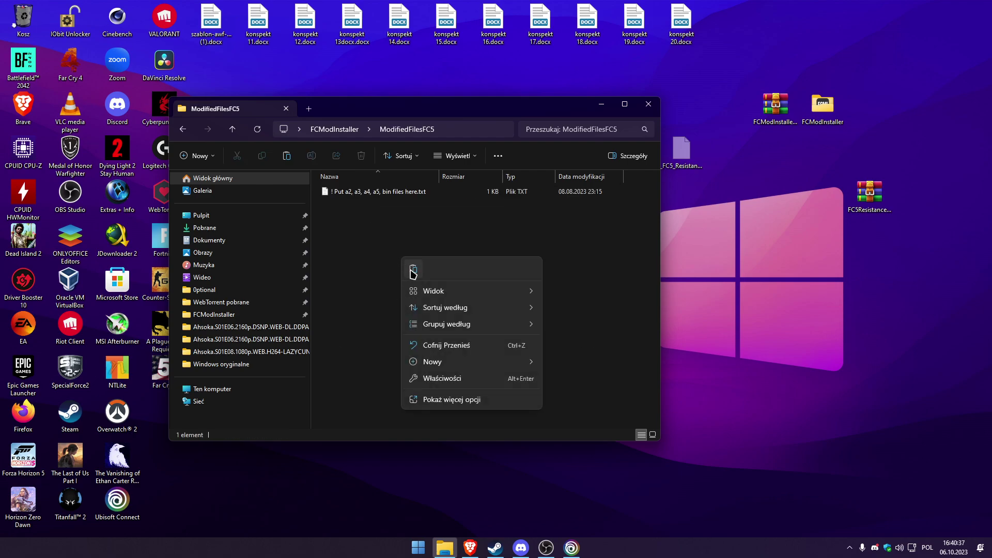
left_click(413, 270)
left_click(184, 130)
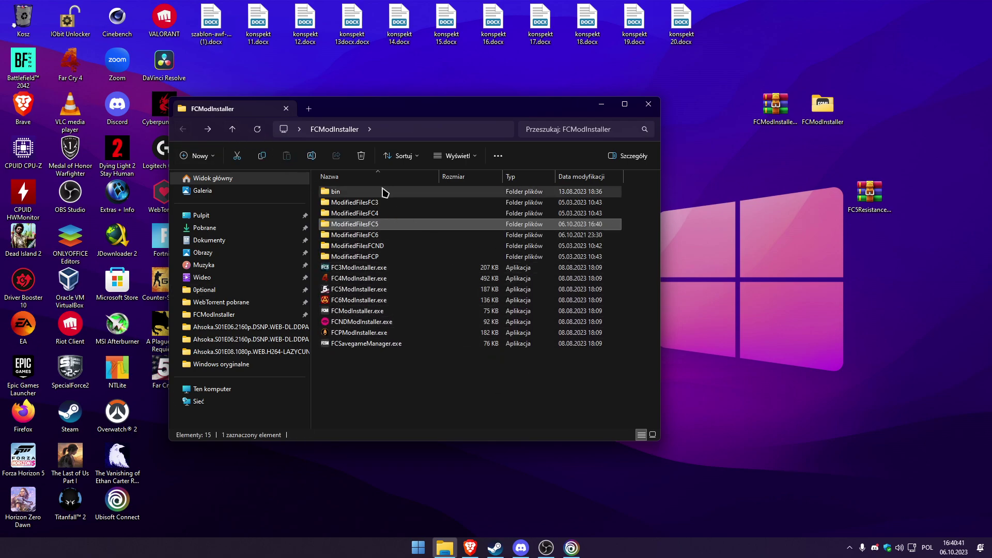
Switch to the browser and review the download instructions on the Far Cry 4 Golden Path mod page
left_click(472, 549)
scroll(666, 143, "up", 10)
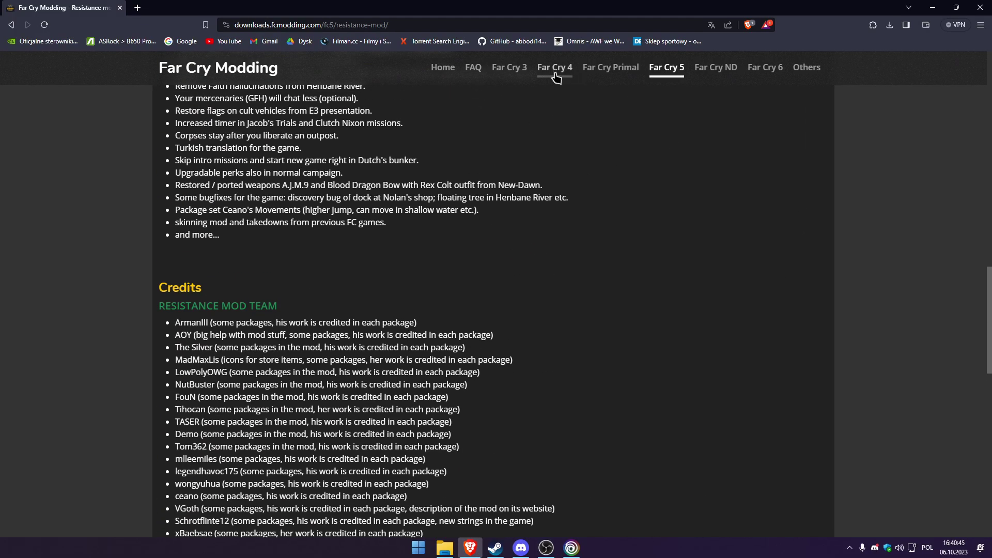
left_click(555, 73)
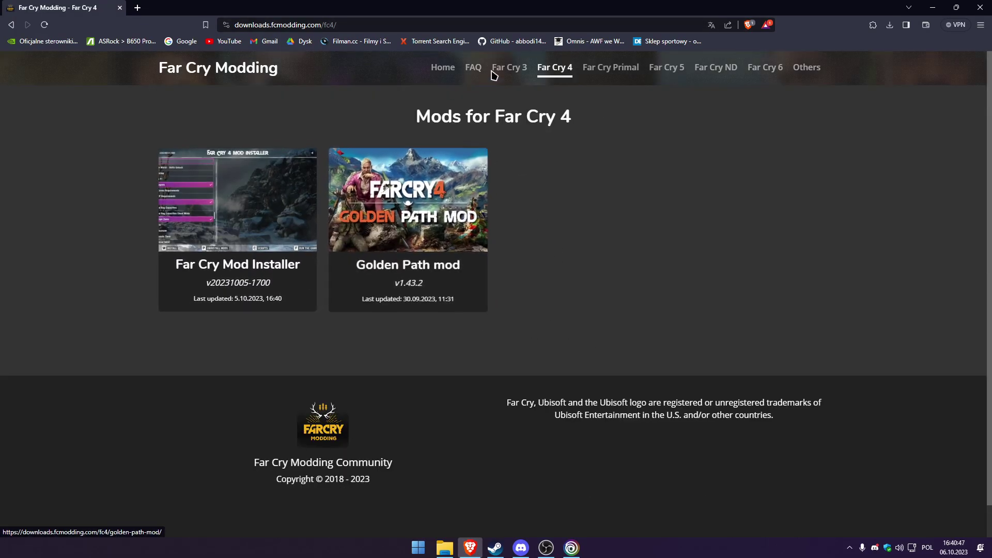
left_click(418, 226)
scroll(418, 226, "down", 10)
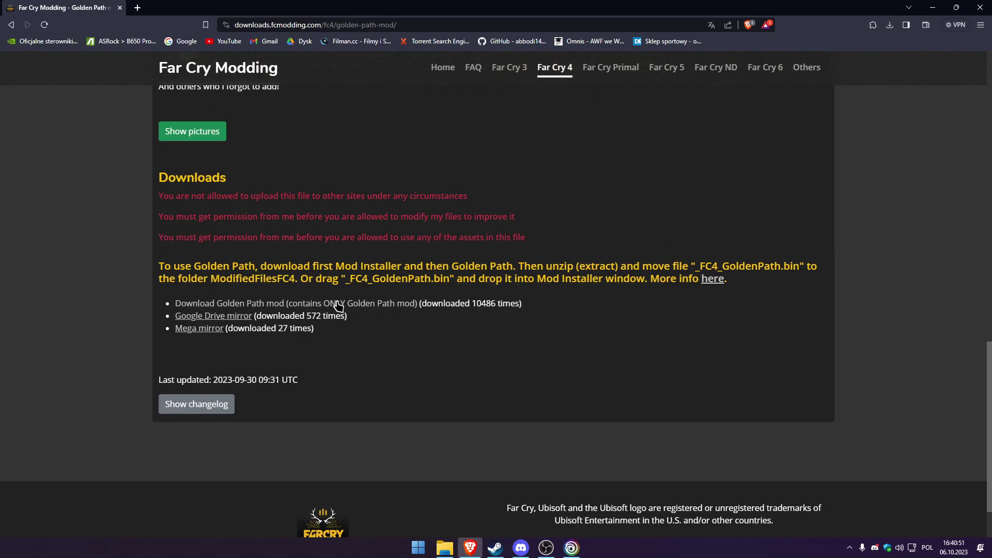
left_click(933, 7)
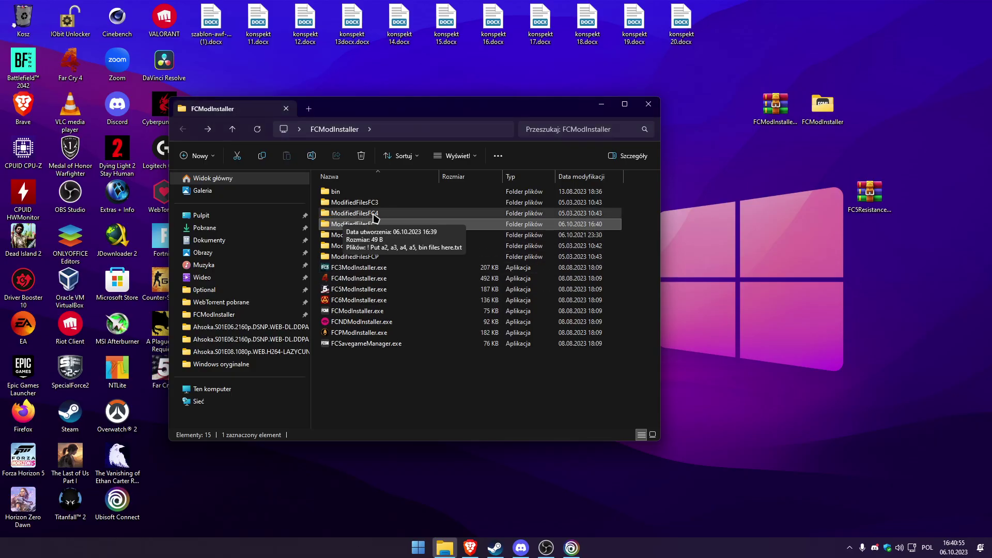
Check the contents of the ModifiedFilesFC4 and ModifiedFilesFC5 folders in FCModInstaller
double_click(341, 218)
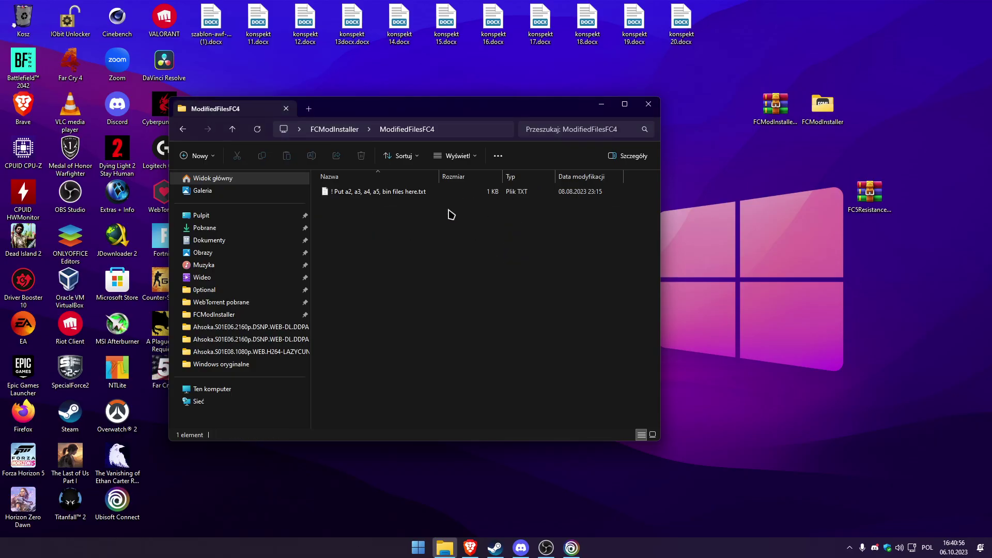
left_click(186, 130)
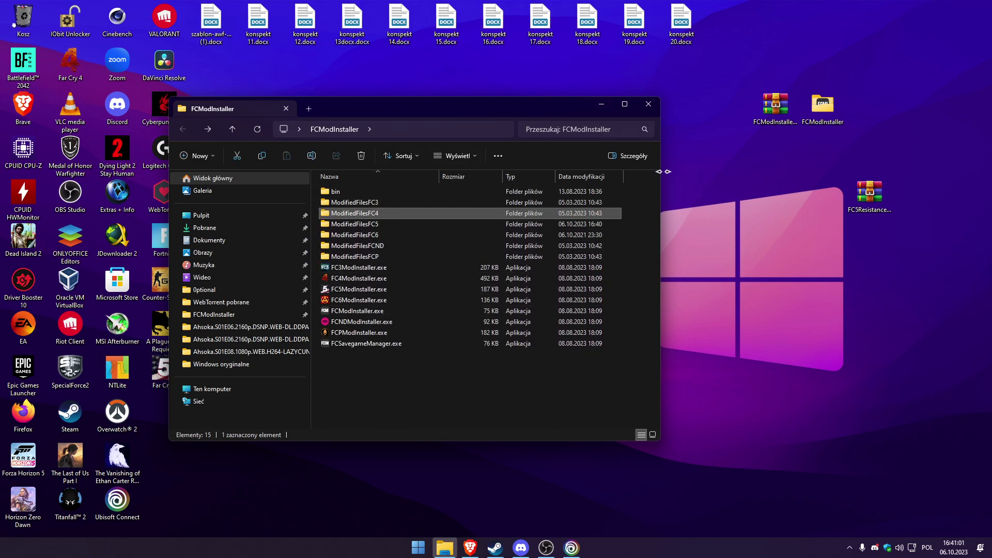
double_click(367, 226)
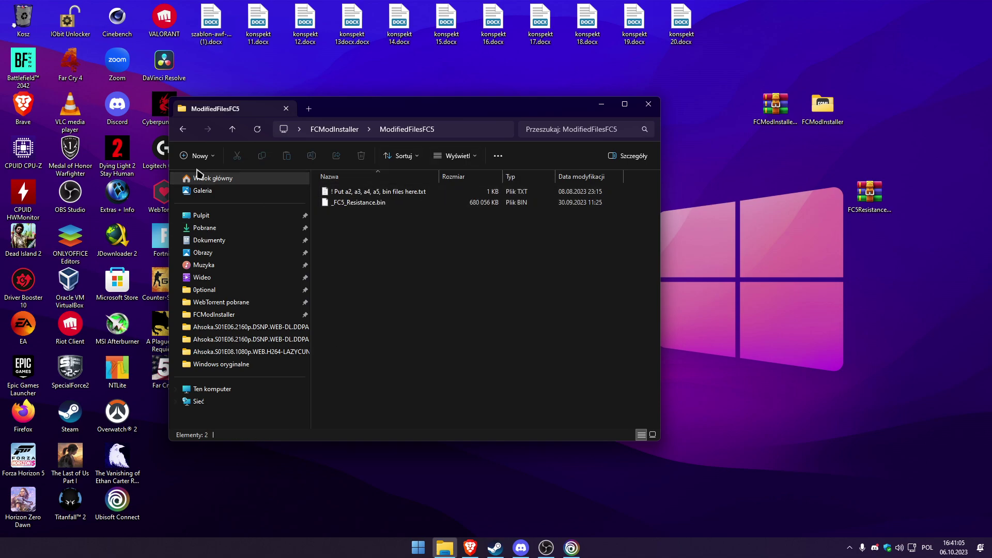
left_click(183, 130)
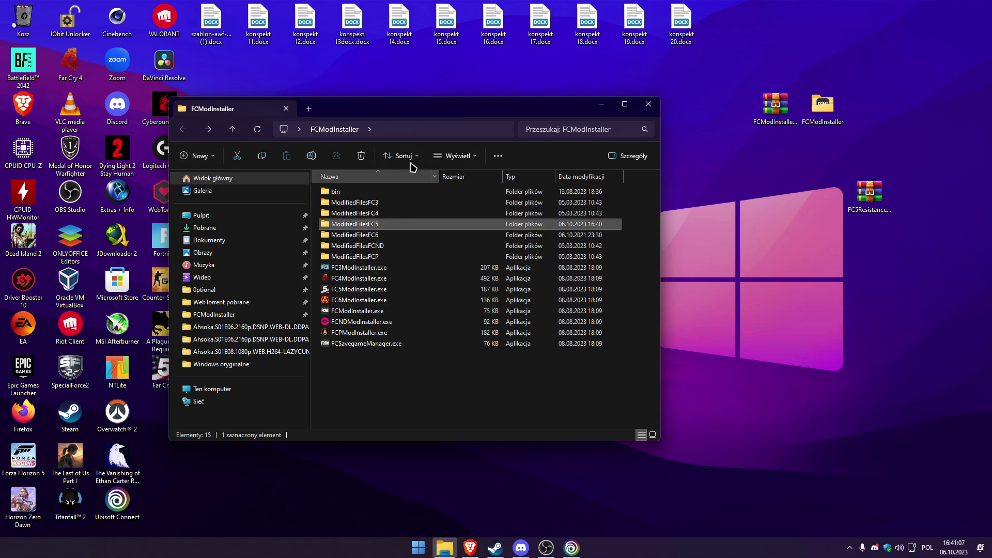
Launch FC5ModInstaller.exe, choose English as its language and continue to the mod packages
left_click_drag(460, 108, 517, 96)
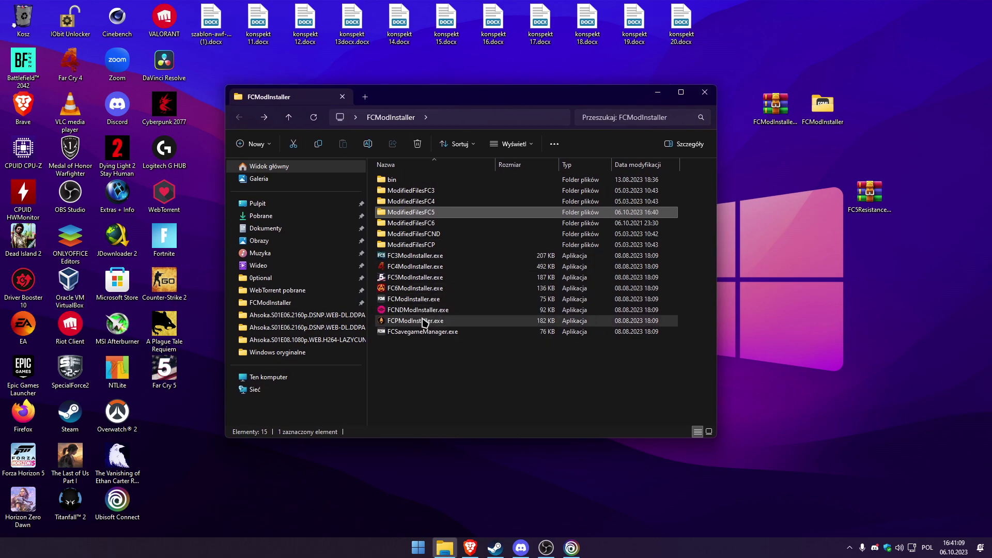
double_click(434, 278)
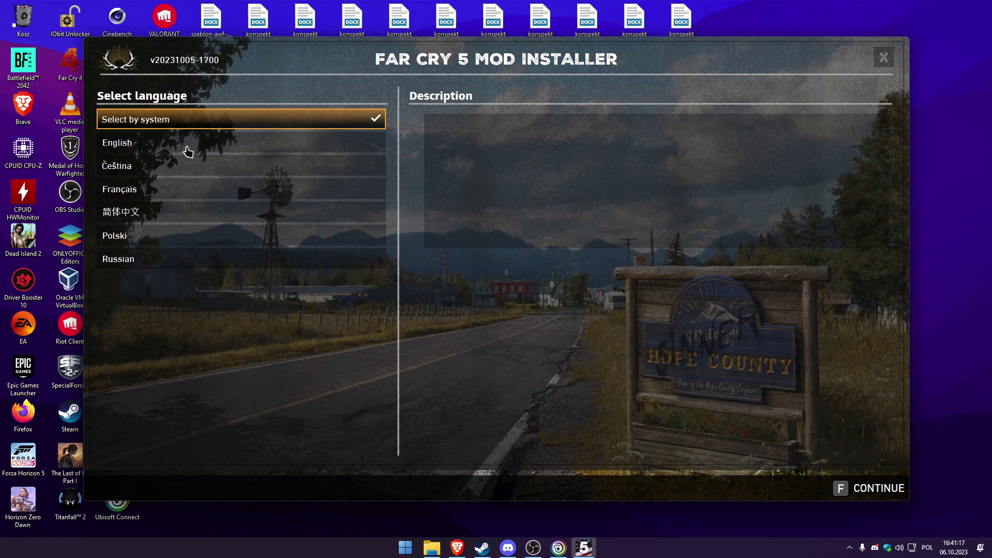
left_click(140, 142)
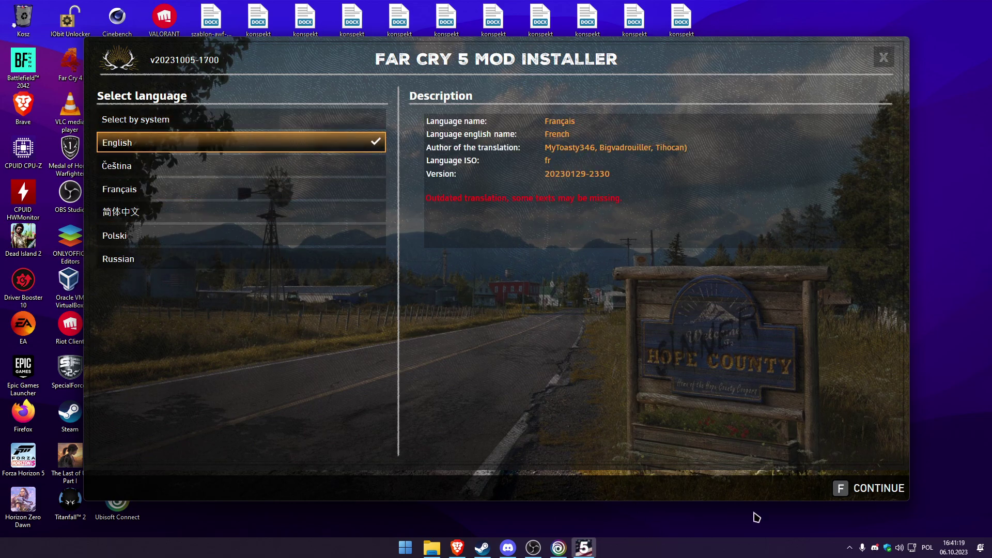
left_click(839, 493)
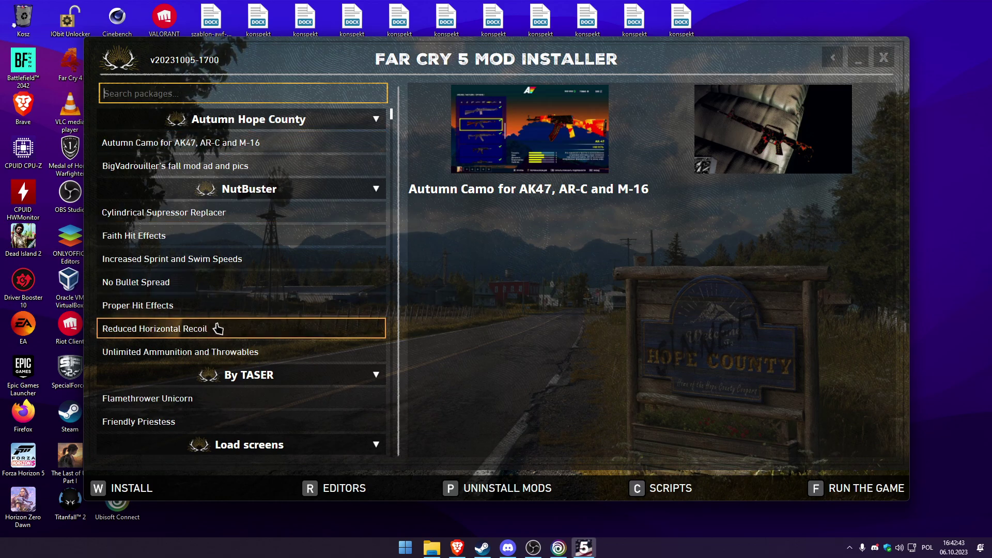
Look through the NutBuster, Load screens and MadMax's Edits packages and their descriptions
left_click(211, 235)
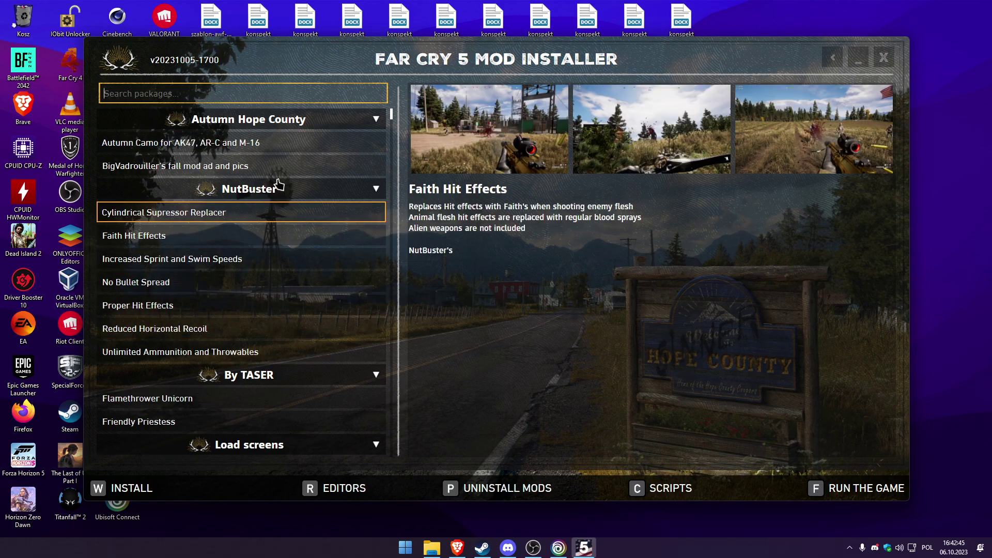
scroll(217, 289, "down", 1)
left_click(188, 280)
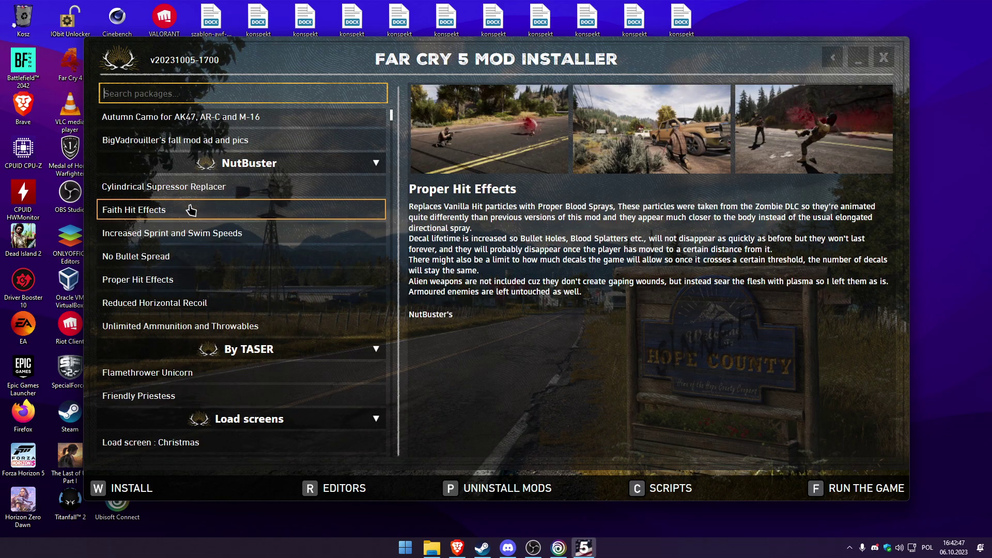
scroll(191, 209, "down", 10)
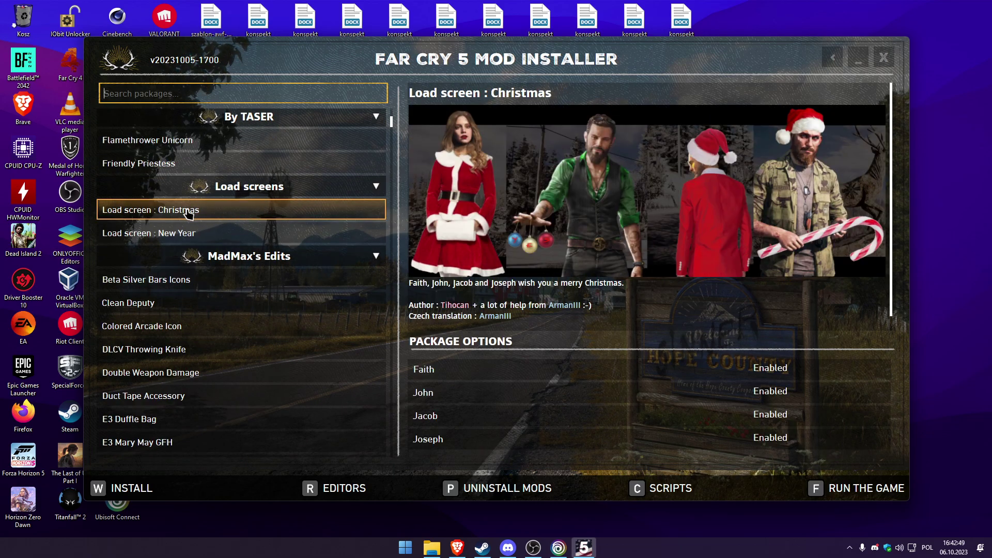
scroll(189, 214, "down", 1)
left_click(173, 278)
scroll(163, 403, "down", 2)
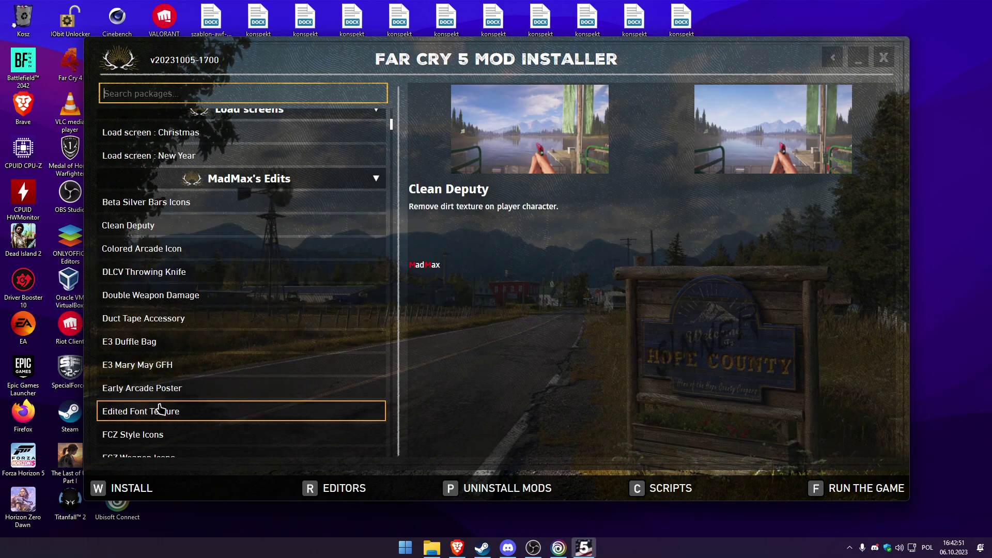
Enable the E3 Duffle Bag, E3 Mary May GFH, FCZ Style Icons, FCZ Weapon Icons and FOV Remake packages
left_click(159, 343)
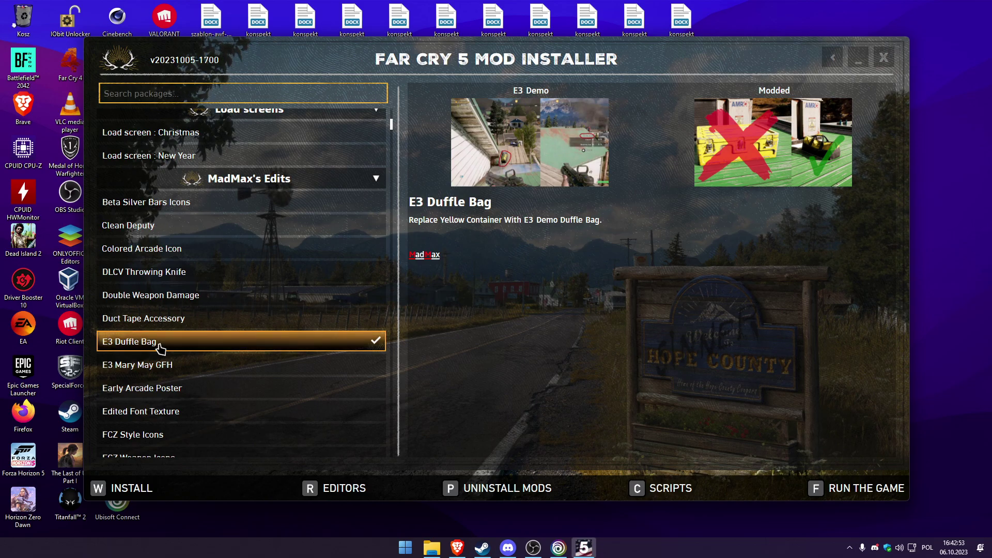
left_click(166, 363)
scroll(164, 382, "down", 2)
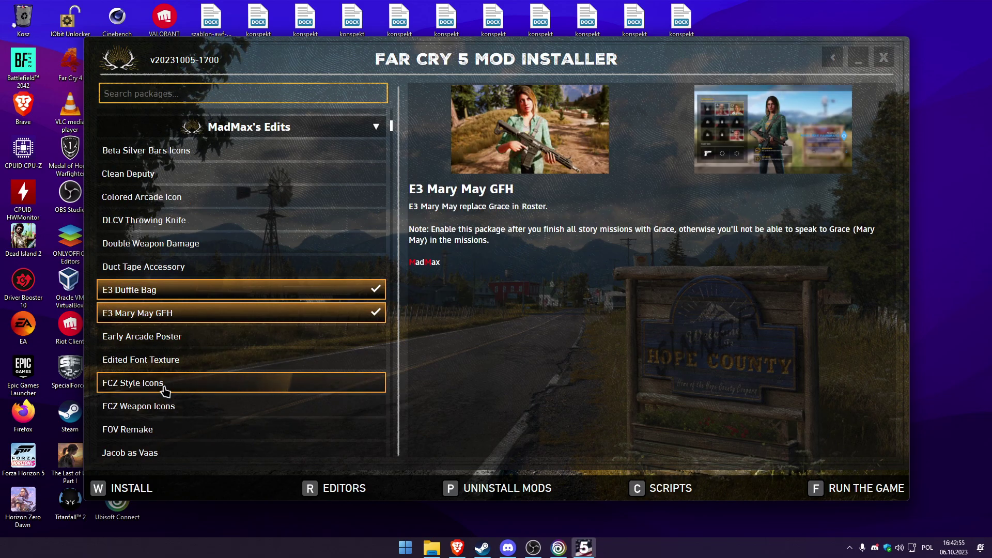
left_click(163, 384)
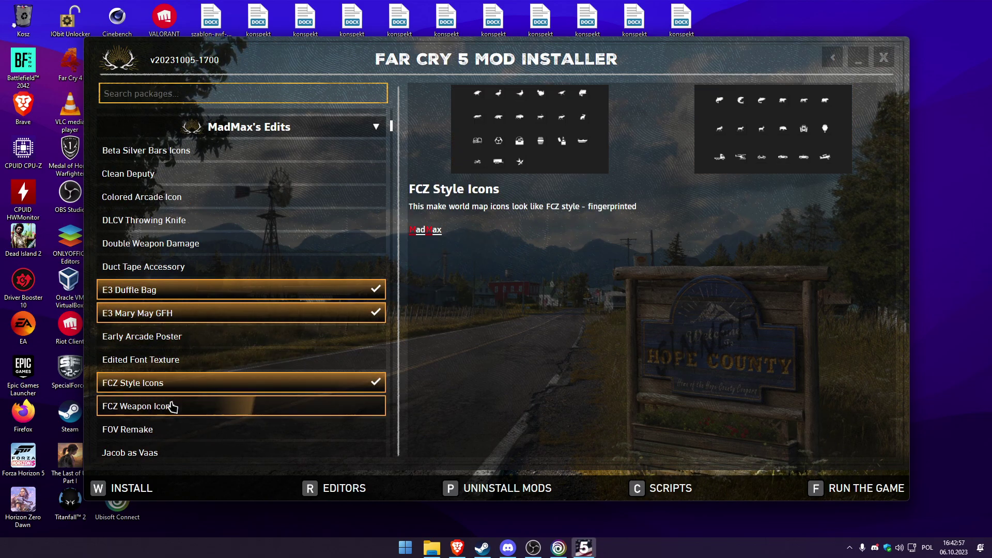
left_click(171, 407)
left_click(165, 436)
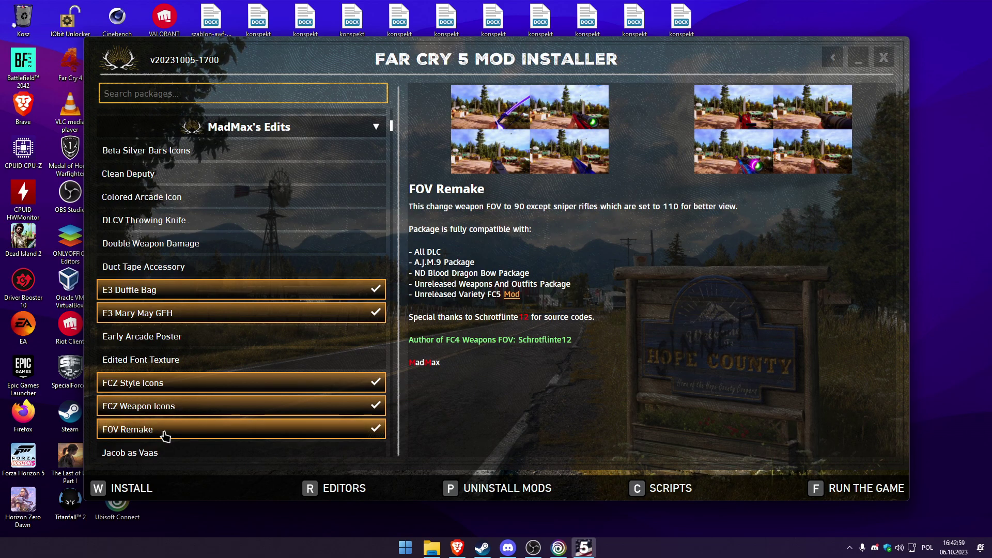
Browse the remaining packages and read the descriptions of Resistance Radio Mix, Out of Bounds Timer and both Post Nuke Menu To Original packages
scroll(175, 310, "up", 2)
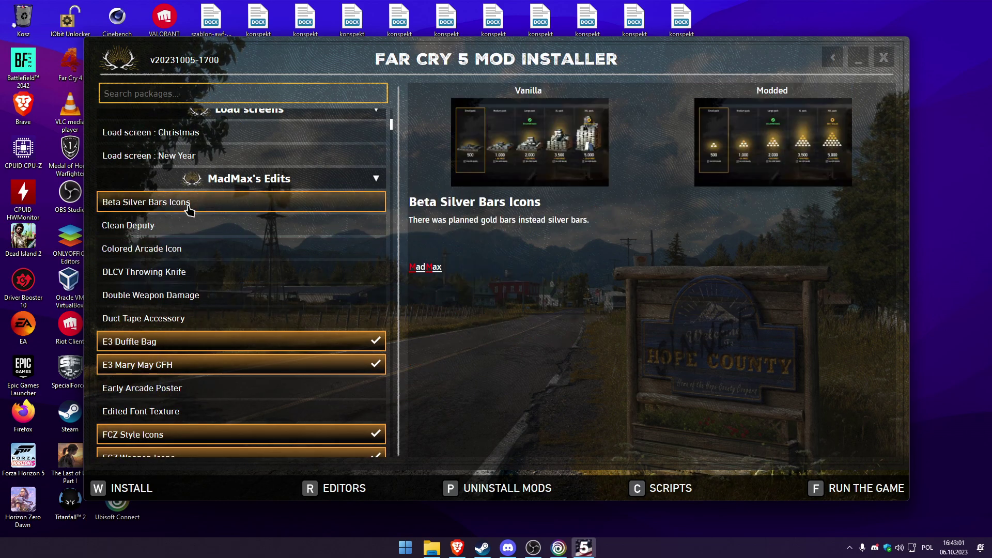
scroll(258, 206, "down", 8)
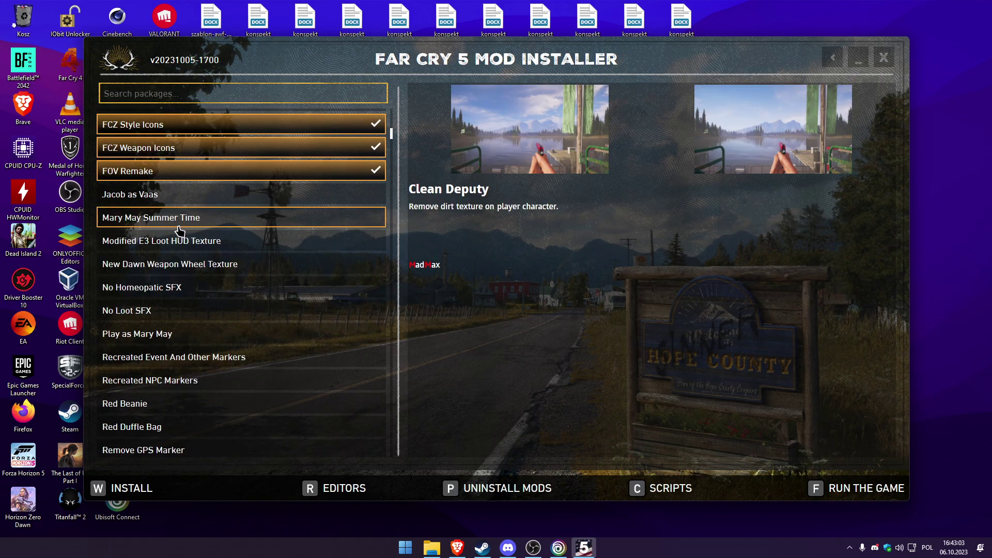
left_click_drag(391, 141, 392, 377)
scroll(258, 349, "down", 5)
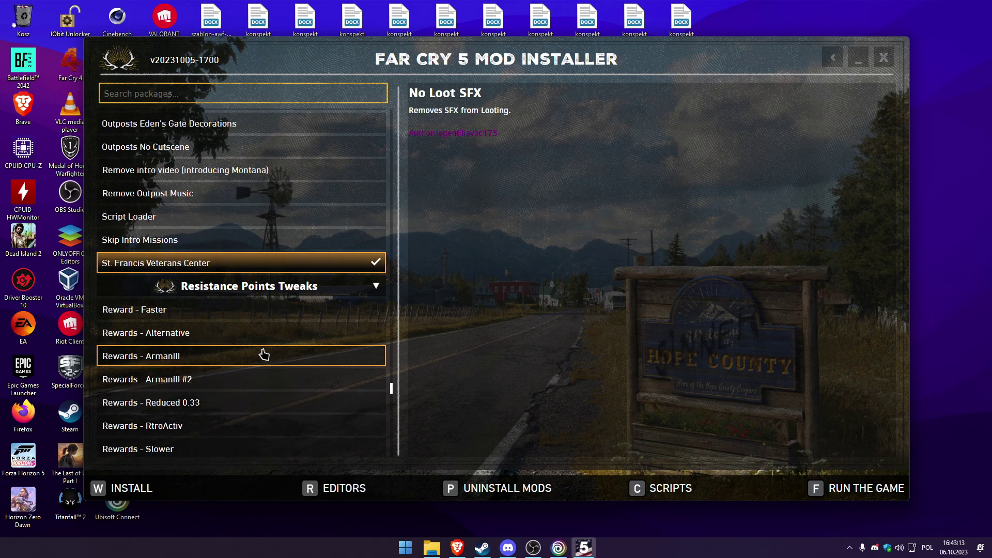
scroll(243, 253, "down", 3)
scroll(293, 298, "down", 8)
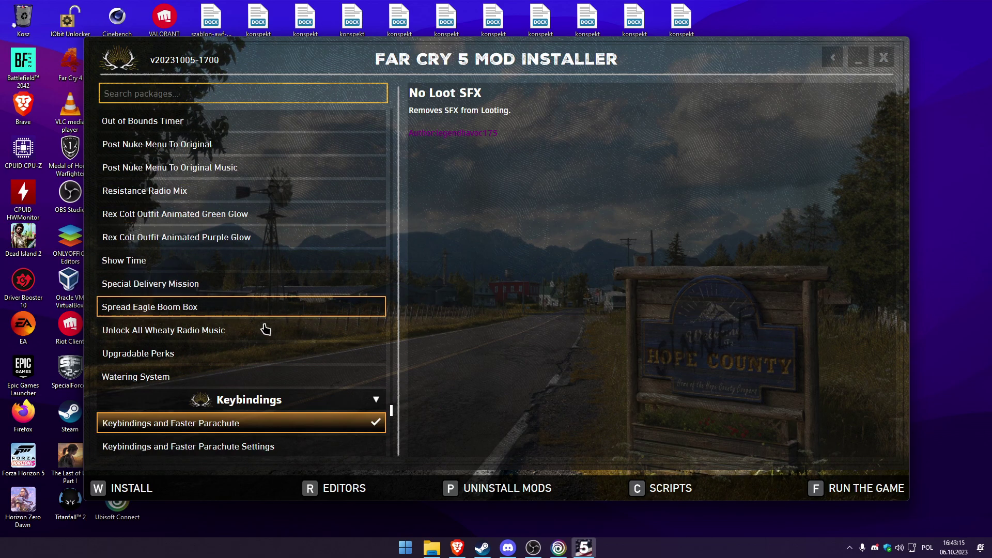
scroll(243, 269, "up", 2)
left_click(244, 269)
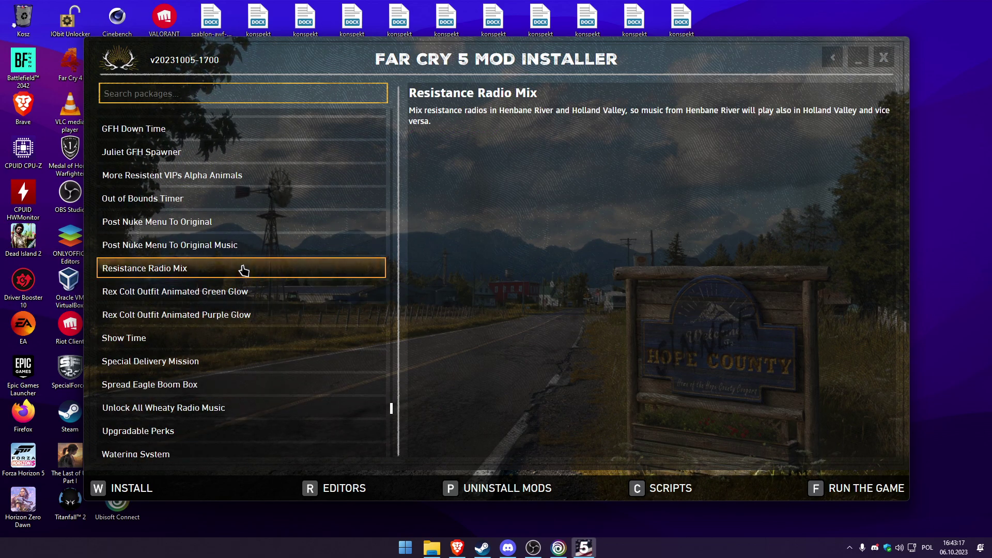
left_click(192, 201)
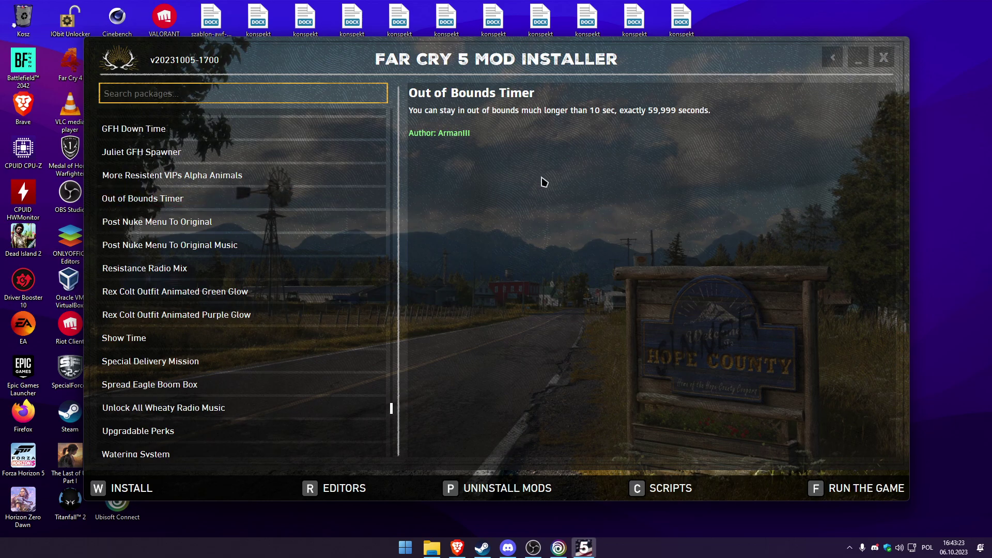
left_click(237, 228)
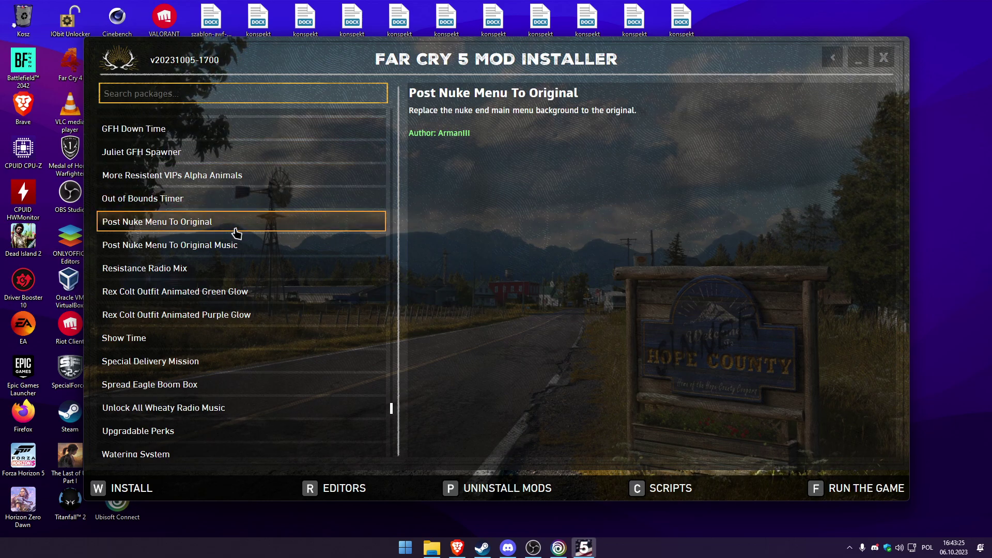
left_click(199, 239)
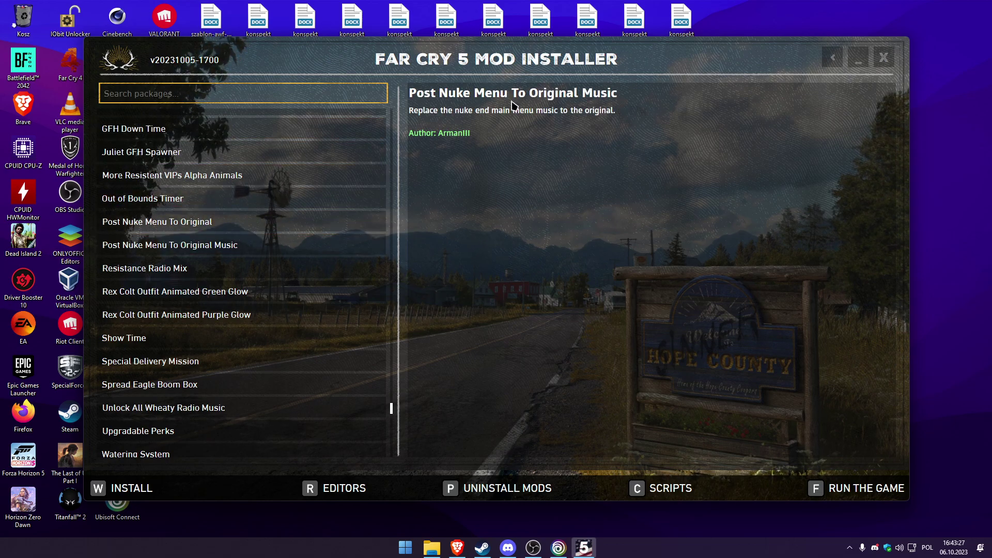
left_click(356, 203)
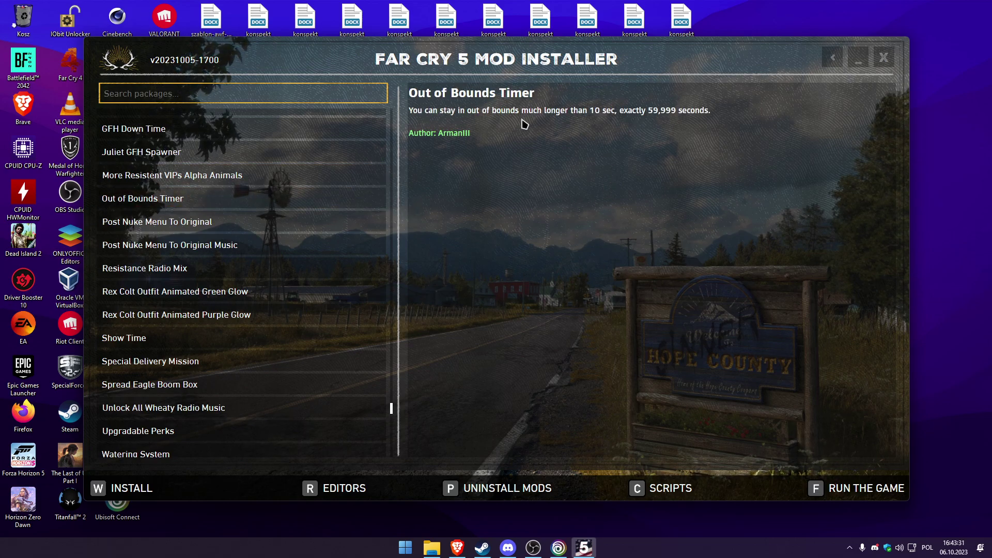
left_click(292, 272)
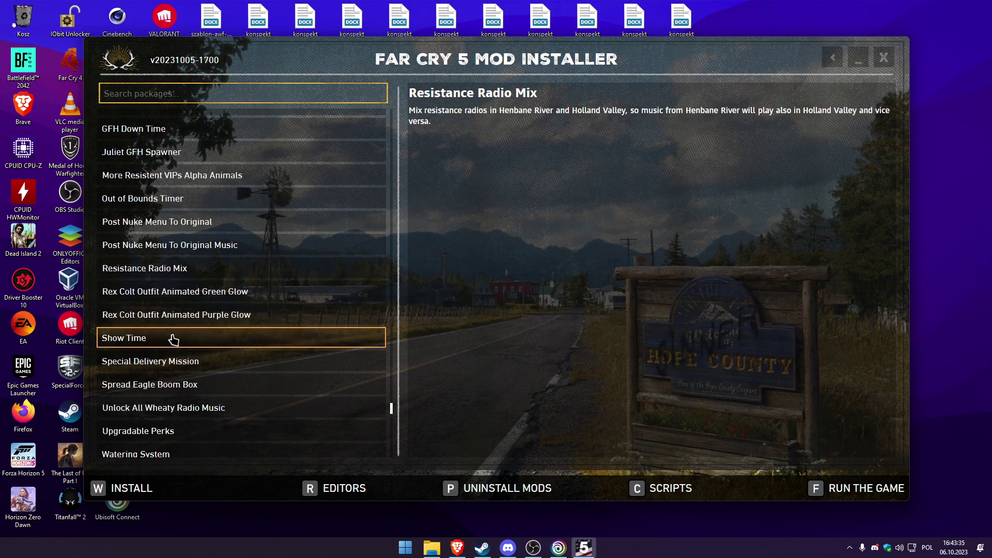
Enable the Show Time package and the Keybindings and Faster Parachute package
left_click(288, 337)
scroll(155, 336, "down", 4)
left_click(207, 289)
scroll(206, 289, "up", 2)
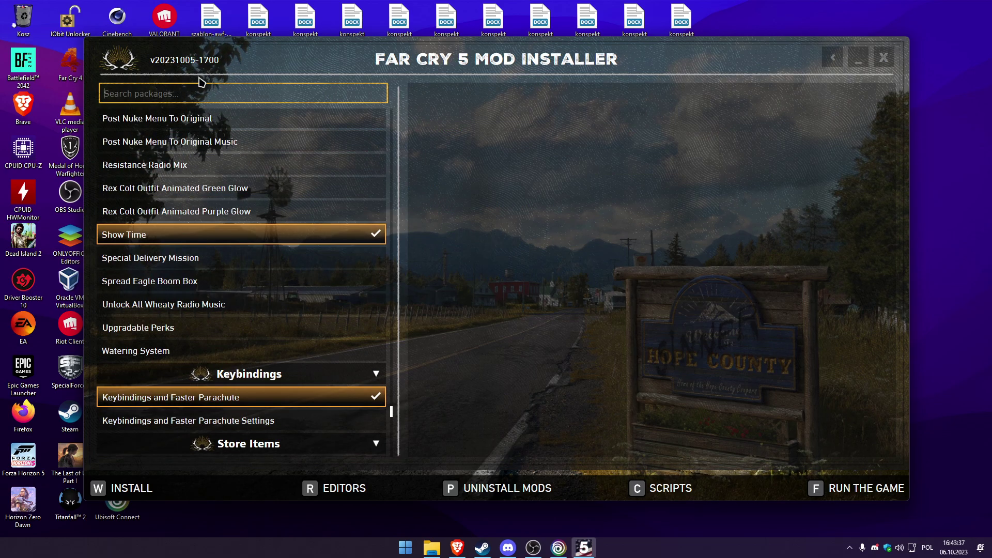
Try to find the E3 packages by searching for "E3", and clear the search
left_click(182, 93)
type("e3")
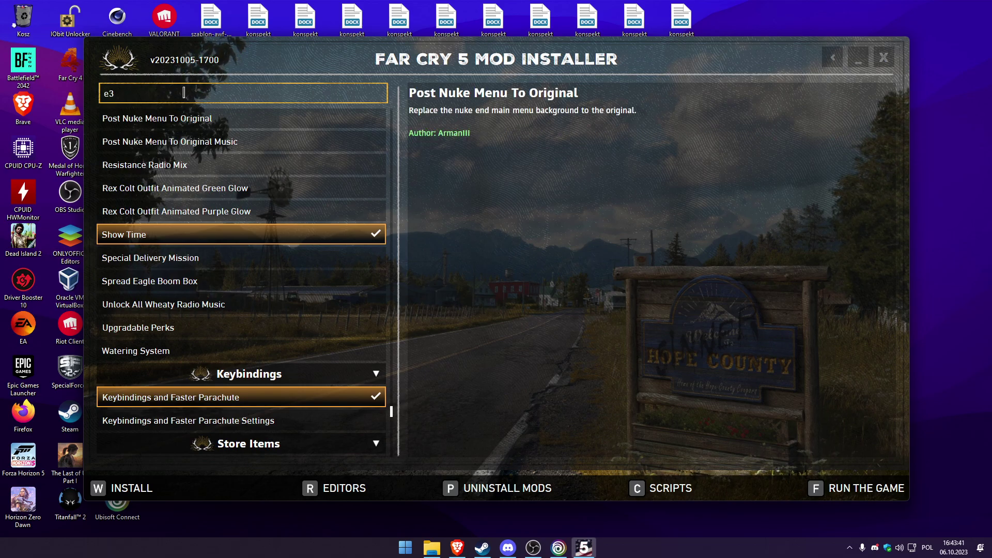
scroll(187, 115, "up", 6)
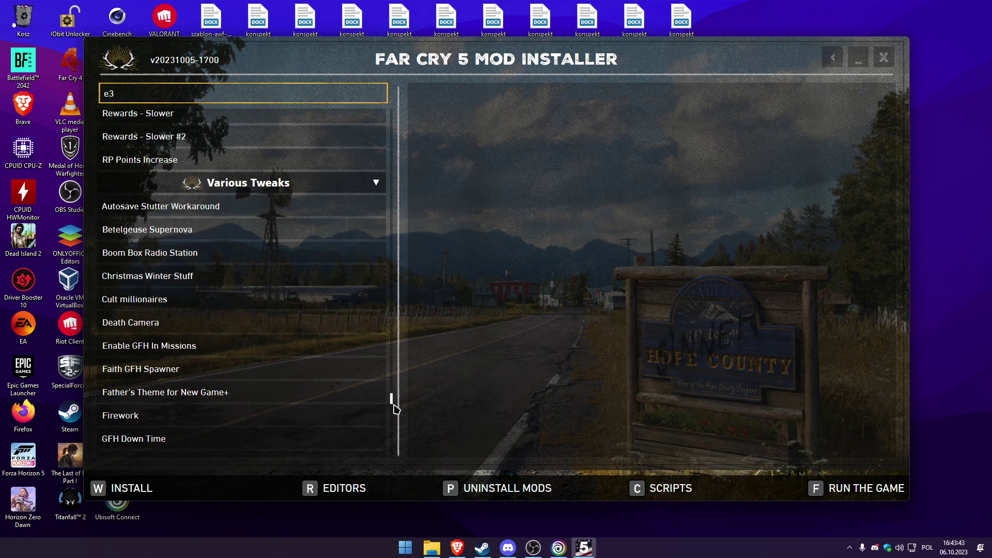
left_click_drag(396, 409, 393, 117)
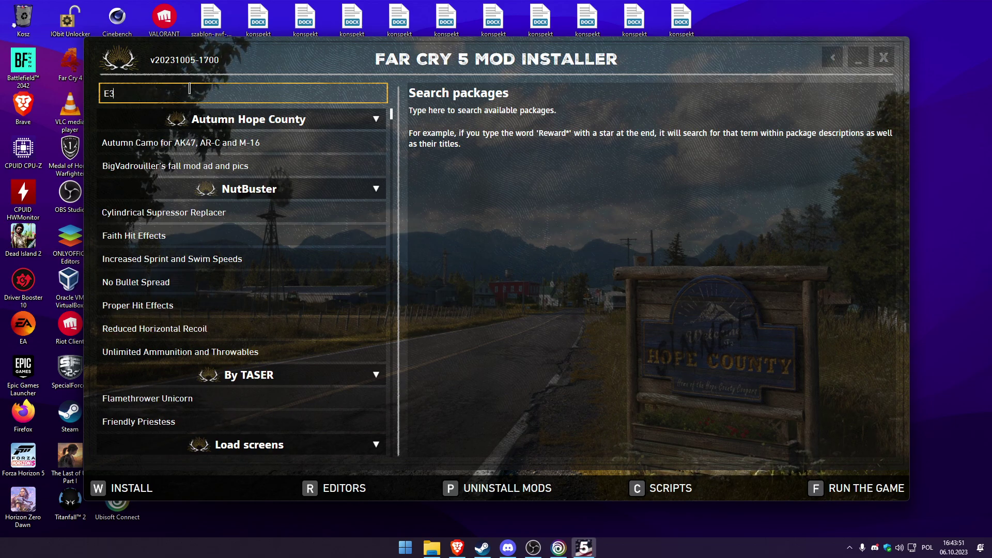
scroll(206, 271, "down", 10)
scroll(208, 268, "down", 10)
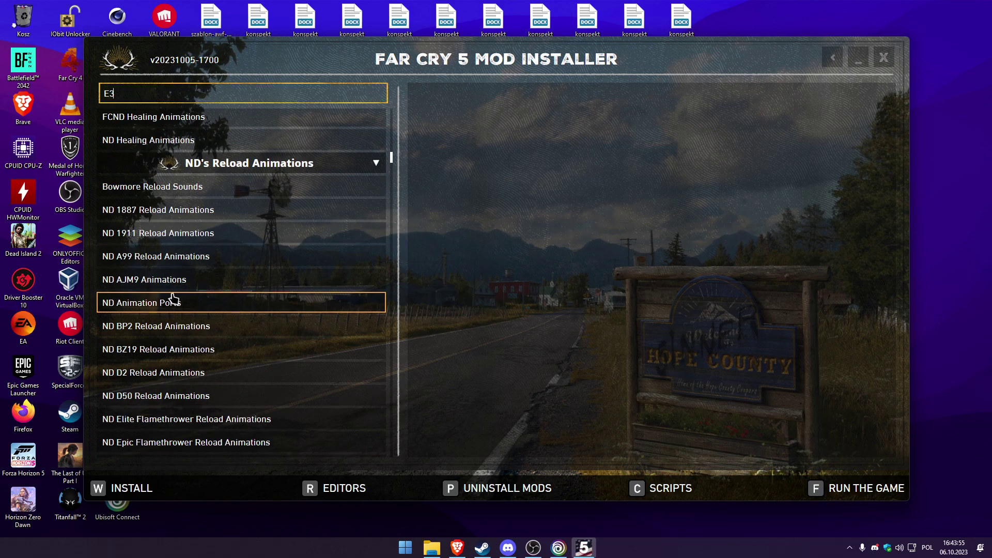
key("BackSpace")
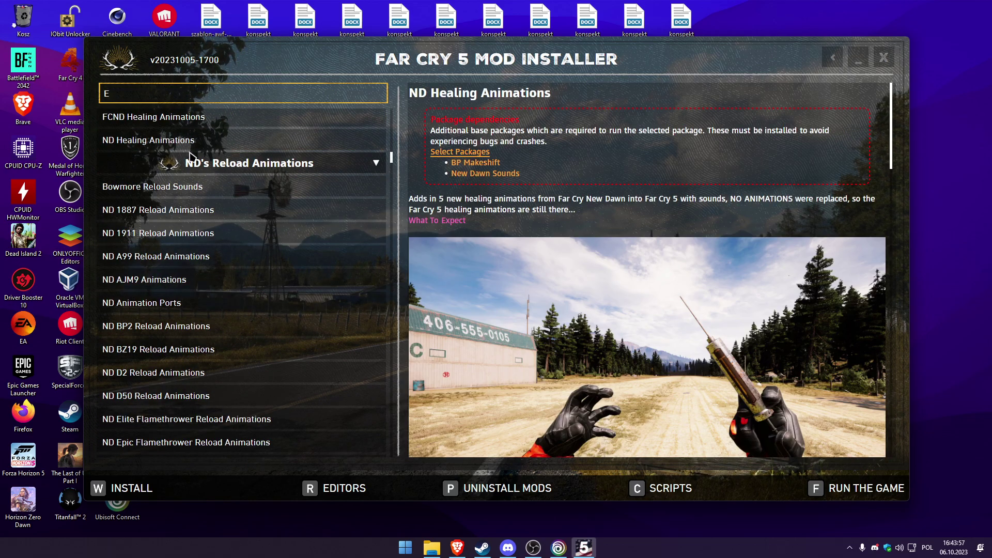
key("BackSpace")
type("d")
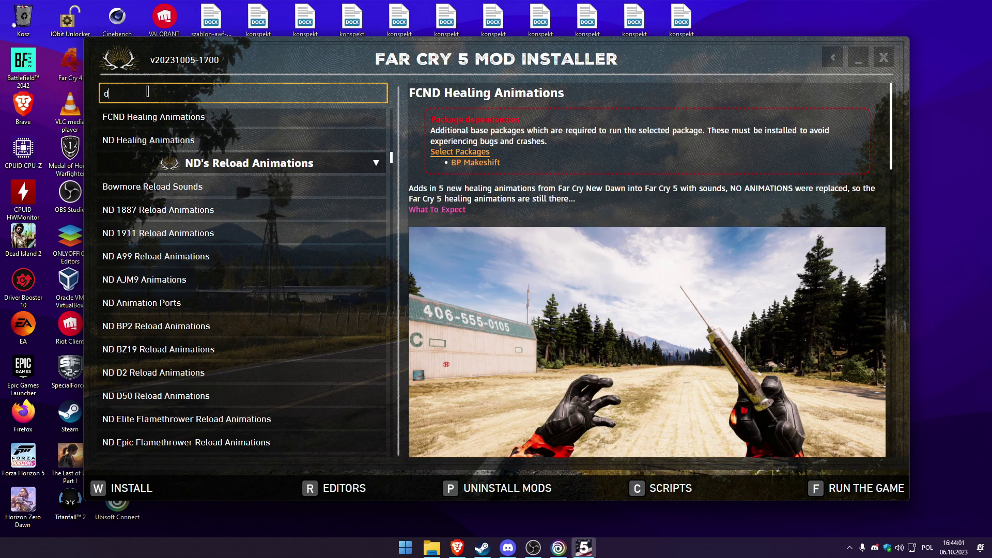
key("BackSpace")
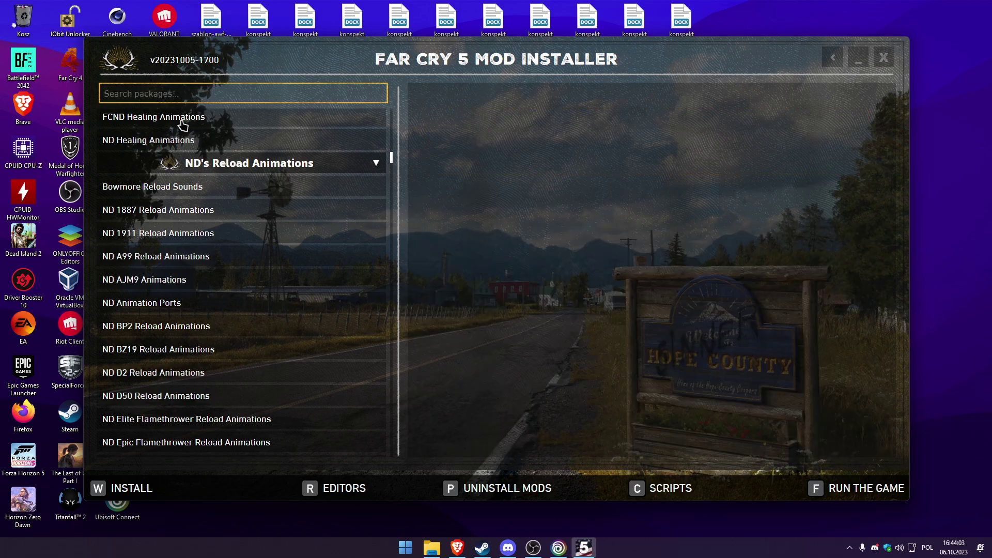
Enable every E3 and Early Game package from 2017 UI Markers to E3 Cult Vehicles Flags
scroll(221, 259, "down", 15)
scroll(241, 265, "down", 10)
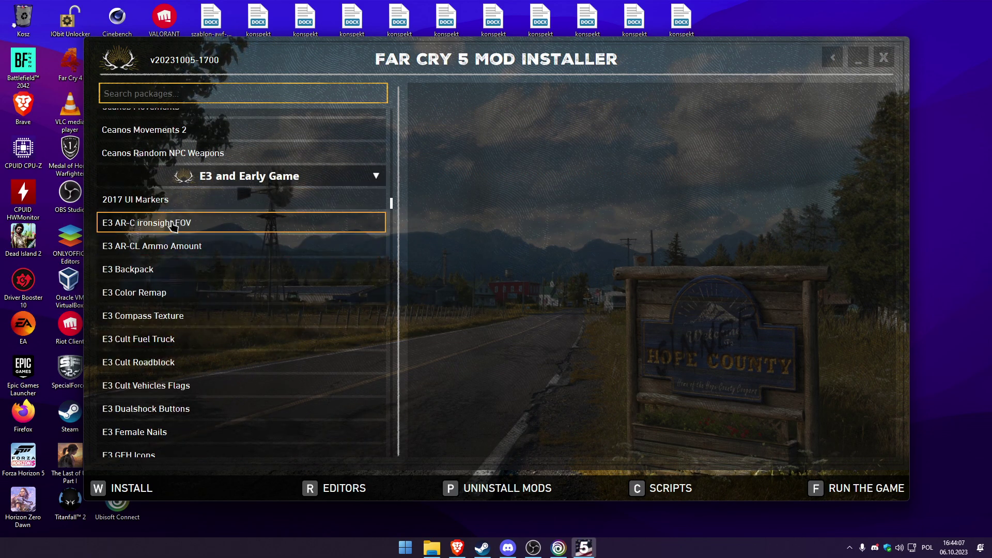
left_click(168, 204)
left_click(179, 224)
left_click(178, 246)
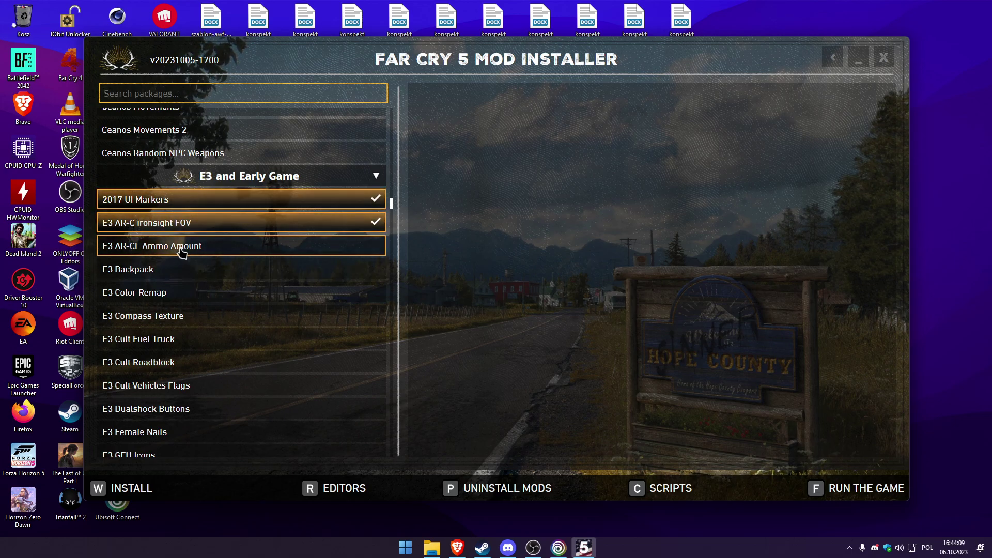
left_click(178, 269)
left_click(178, 292)
left_click(178, 315)
left_click(179, 339)
left_click(179, 362)
left_click(165, 386)
Enable the E3 Dualshock Buttons, E3 Female Nails and E3 GFH marker packages
scroll(165, 385, "down", 2)
left_click(167, 305)
left_click(161, 329)
left_click(161, 376)
Try enabling E3 GFH Icons, E3 M629 animations, E3 magnum animations and E3 Menu Background, and disable them again
left_click(161, 351)
scroll(163, 355, "down", 2)
left_click(159, 320)
left_click(166, 274)
left_click(157, 344)
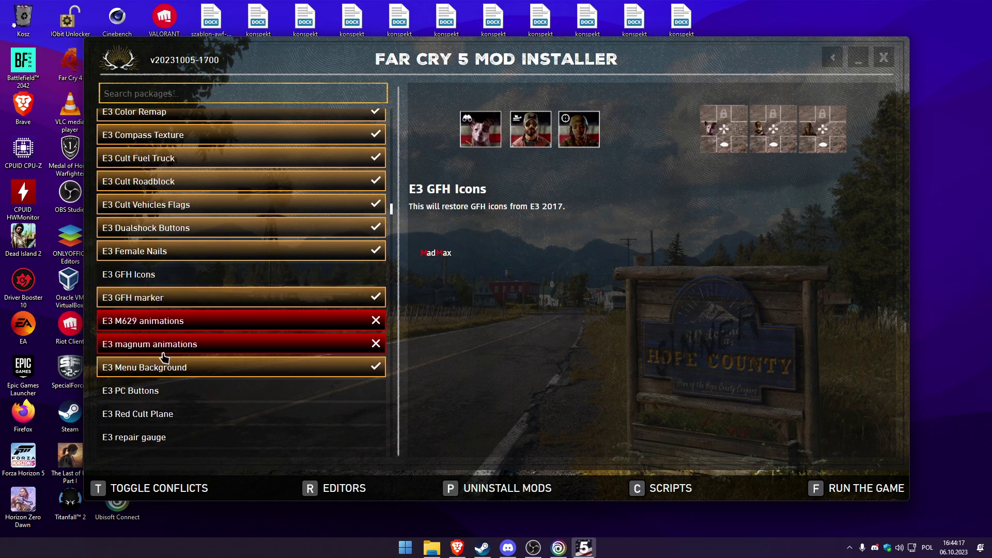
left_click(162, 346)
scroll(164, 356, "down", 1)
left_click(166, 315)
Enable every E3 package from E3 PC Buttons to E3 UI Loading Screen
left_click(165, 339)
left_click(166, 362)
left_click(165, 386)
scroll(166, 401, "down", 2)
left_click(155, 305)
left_click(155, 329)
left_click(155, 351)
left_click(153, 375)
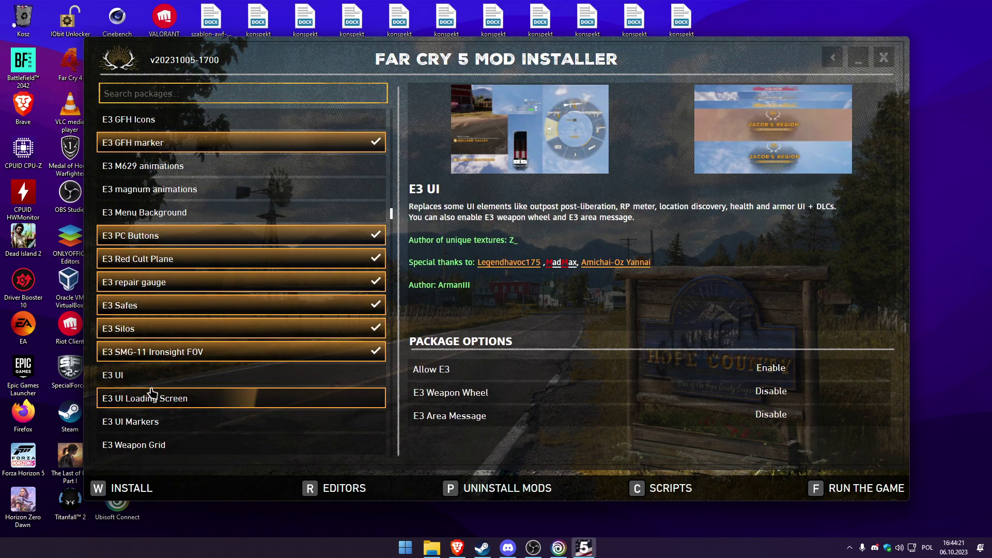
left_click(155, 398)
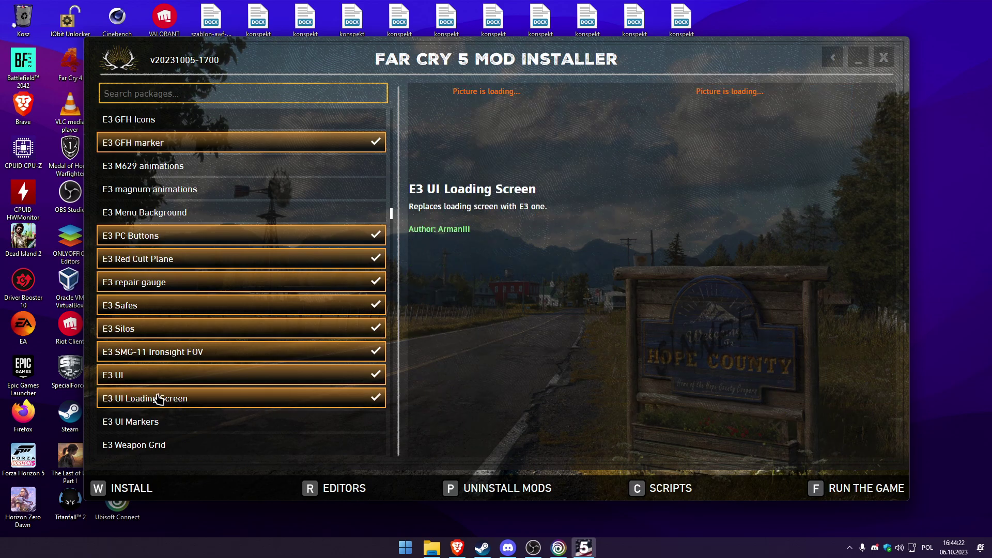
Enable the E3 Weapon Grid and E3 Weapon Pickup UI packages, leaving E3 UI Markers disabled
left_click(163, 423)
scroll(155, 408, "down", 1)
left_click(147, 370)
left_click(155, 392)
left_click(161, 416)
Try enabling E3 Weapons Icons, the E3 Xbox button packages and Mary May E3 Hair
left_click(166, 439)
scroll(166, 439, "down", 2)
left_click(161, 359)
left_click(162, 381)
left_click(155, 405)
left_click(157, 383)
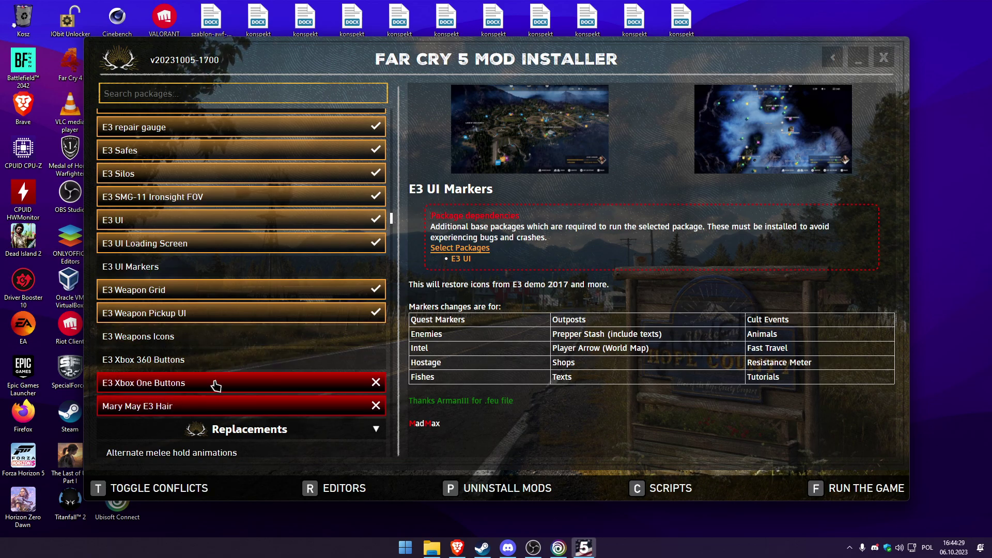
Compare E3 Xbox 360 Buttons with E3 Xbox One Buttons, and disable both together with Mary May E3 Hair
scroll(222, 362, "down", 1)
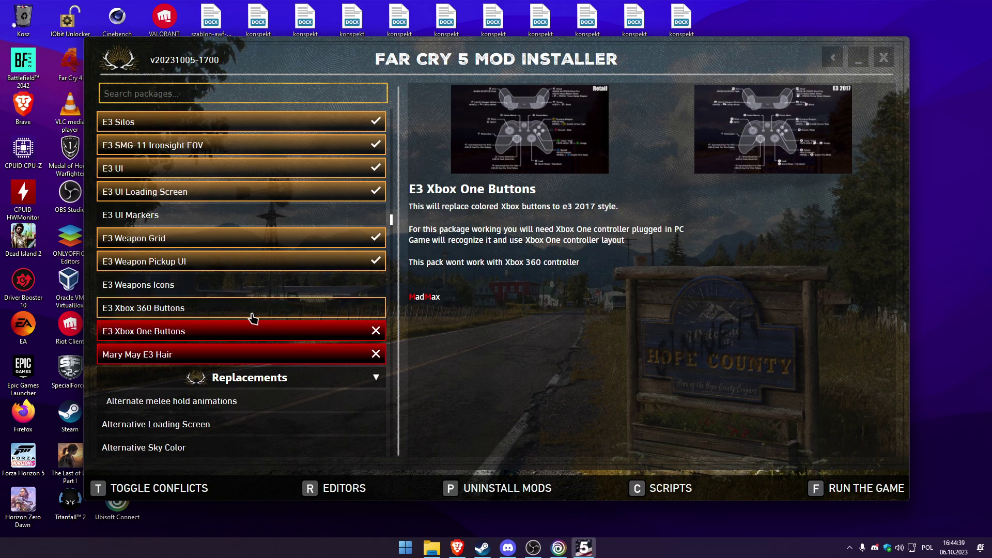
left_click(269, 313)
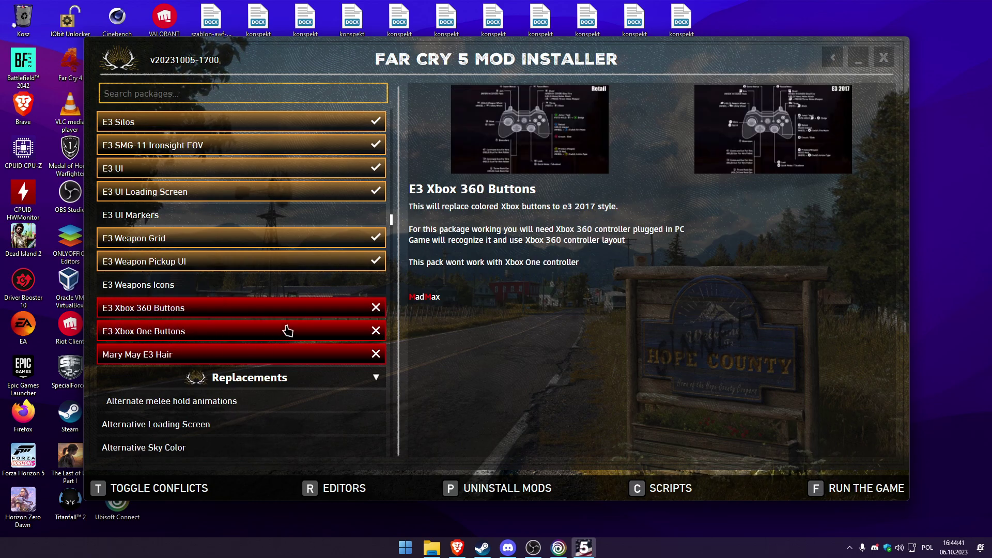
mouse_move(288, 330)
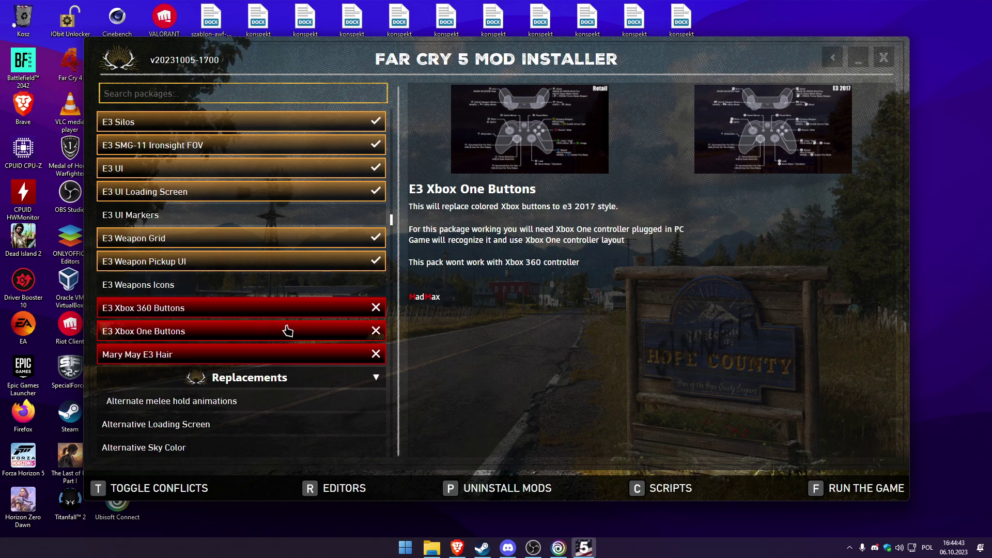
left_click(295, 311)
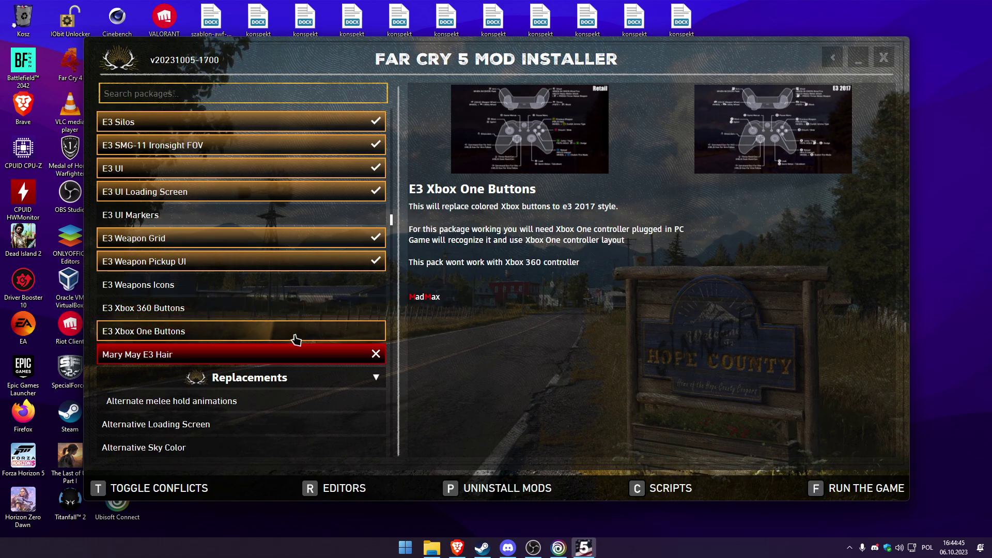
left_click(184, 308)
left_click(187, 328)
scroll(185, 308, "down", 1)
scroll(185, 308, "down", 1)
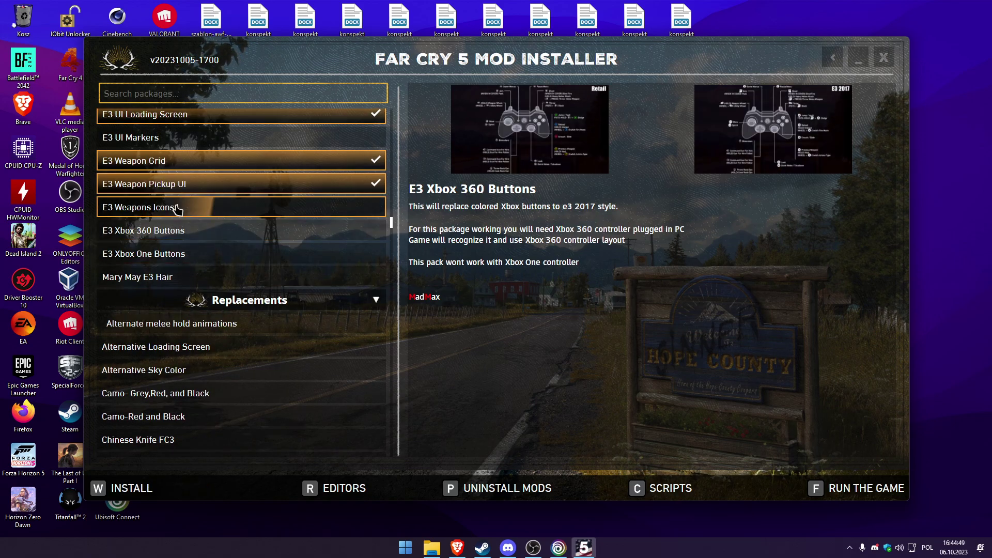
Enable E3 Weapons Icons and both E3 Xbox button packages, and disable FCZ Weapon Icons among the conflicting packages
left_click(183, 239)
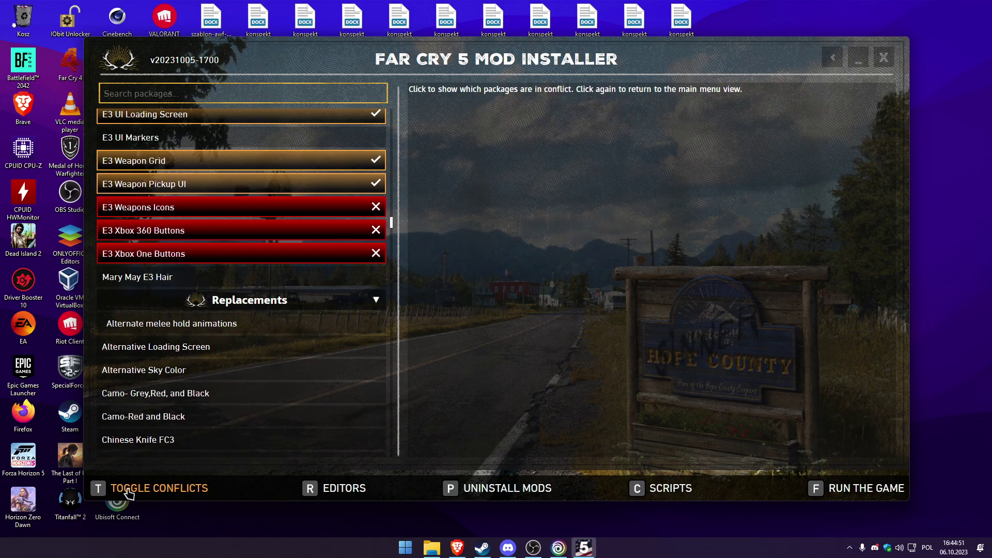
left_click(175, 490)
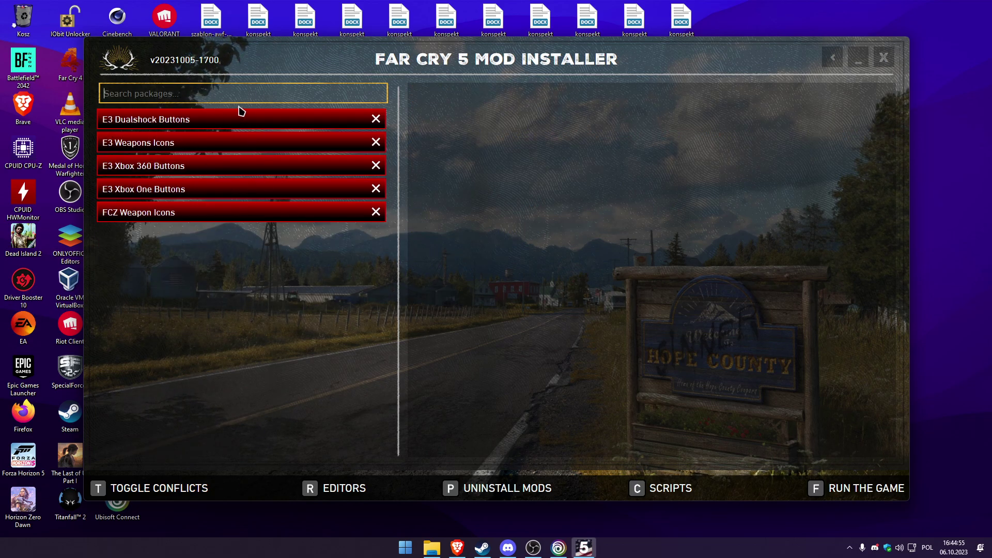
left_click(236, 215)
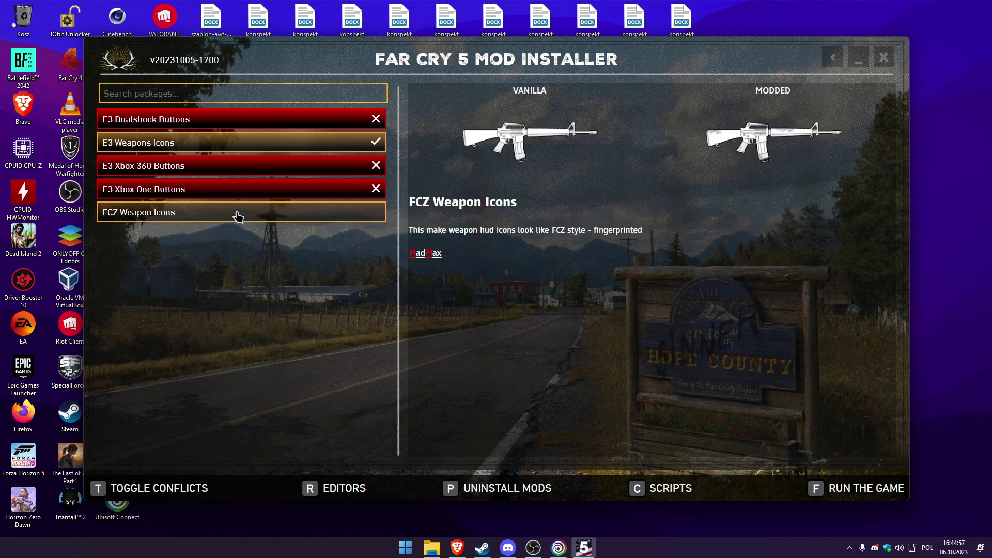
Resolve the button conflict by disabling E3 Xbox 360 Buttons and E3 Xbox One Buttons, keeping E3 Dualshock Buttons enabled
left_click(216, 119)
left_click(221, 121)
left_click(168, 121)
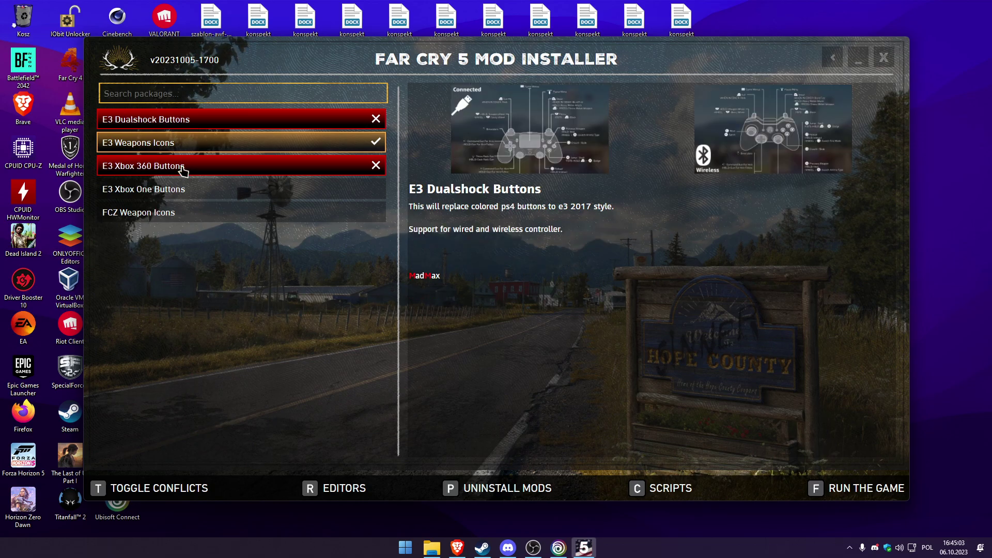
left_click(199, 124)
left_click(189, 171)
left_click(162, 128)
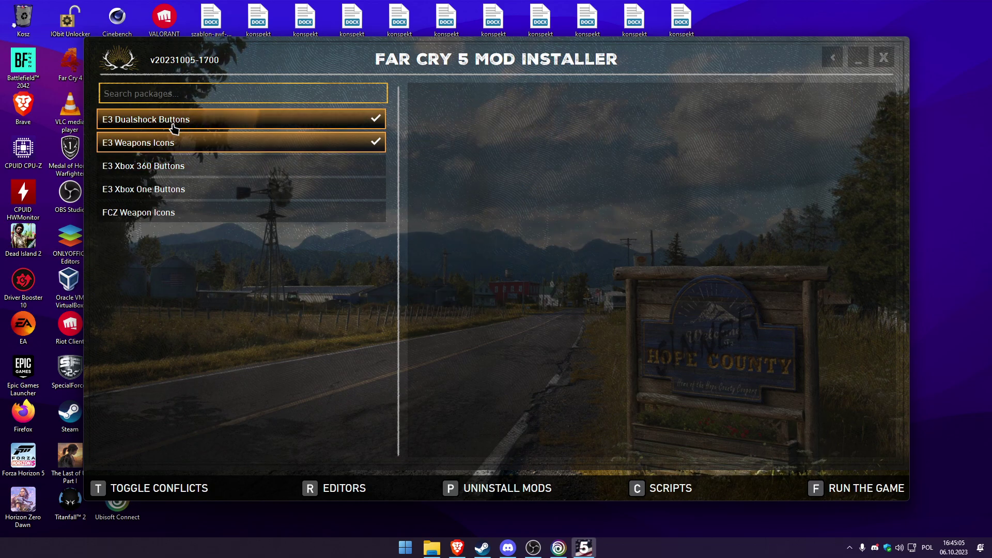
Enable Full-Auto Default Fire Mode for SMGs, Grappling Rope Color, Non-Stop skill and Noobs Nightmare Enemies from the full package list
scroll(230, 307, "down", 15)
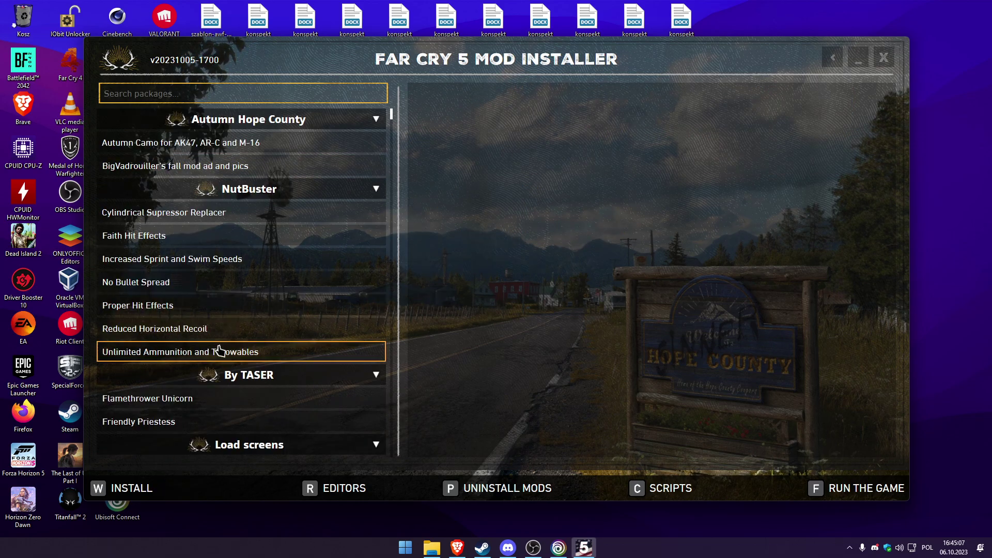
left_click_drag(392, 149, 381, 237)
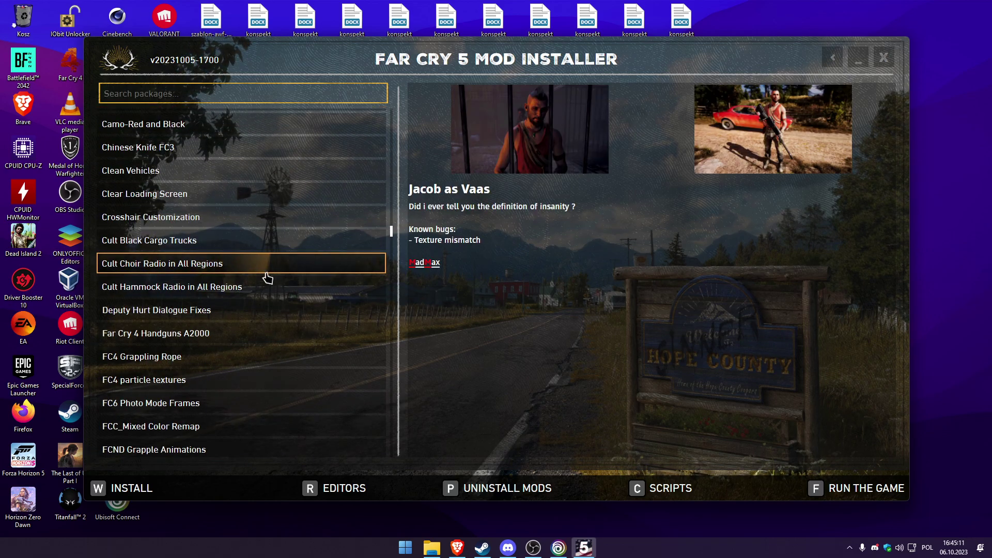
left_click_drag(266, 271, 191, 194)
left_click(191, 193)
scroll(195, 258, "down", 5)
left_click_drag(190, 296, 192, 258)
scroll(162, 223, "down", 4)
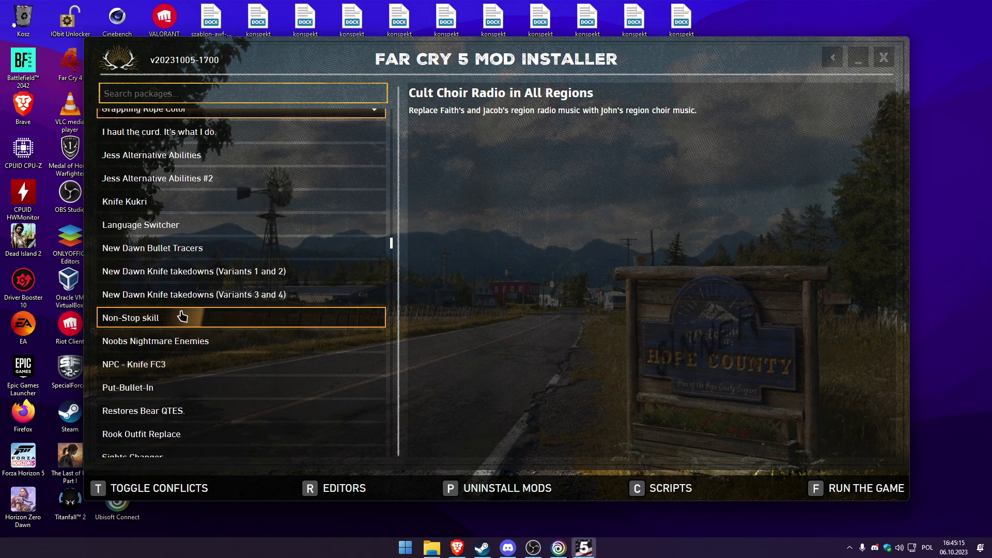
left_click(191, 316)
left_click(202, 341)
scroll(214, 372, "down", 3)
scroll(243, 332, "up", 5)
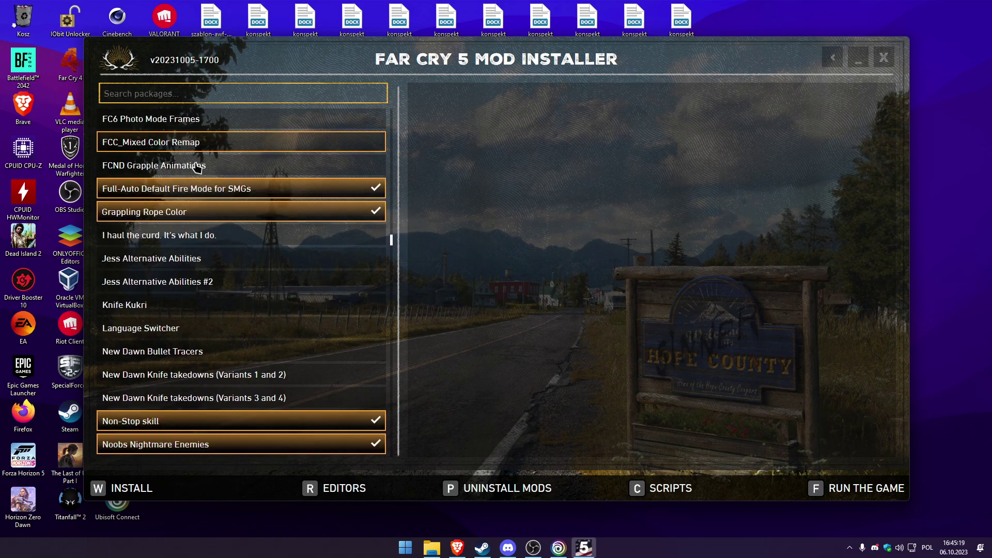
scroll(222, 340, "down", 4)
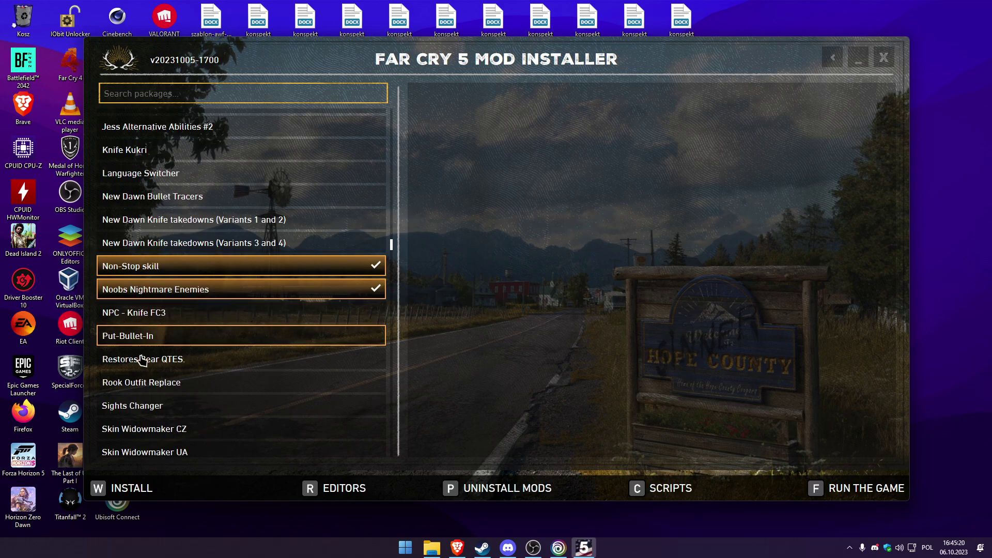
Install the selected mod packages and close the completion message
left_click(129, 491)
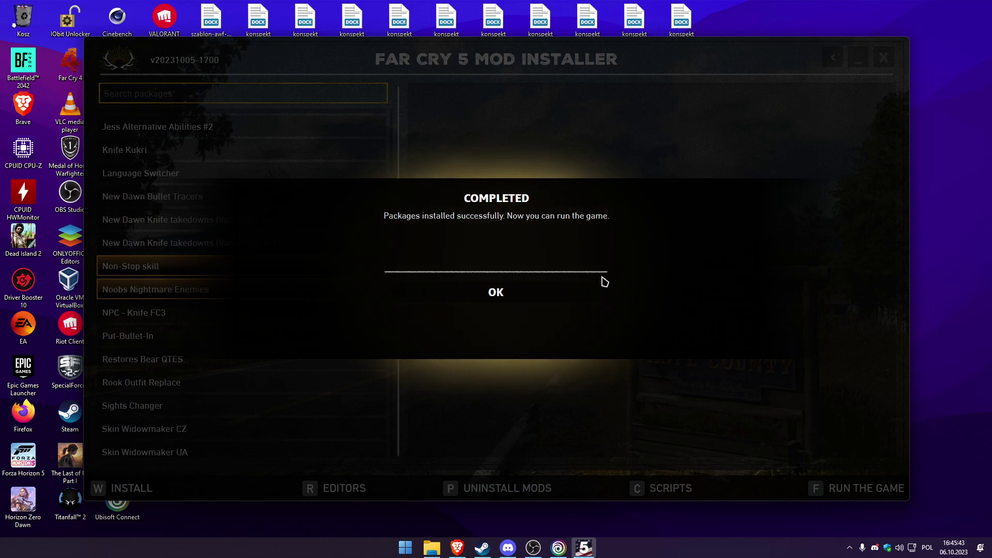
left_click(510, 294)
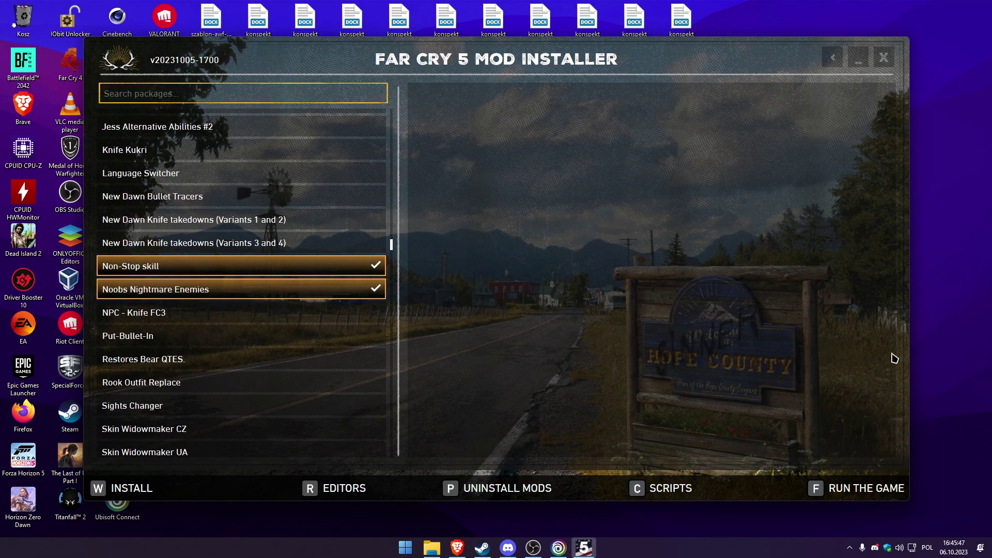
Minimize the file window, return to Far Cry 5 Mod Installer and run the game from it
left_click(866, 63)
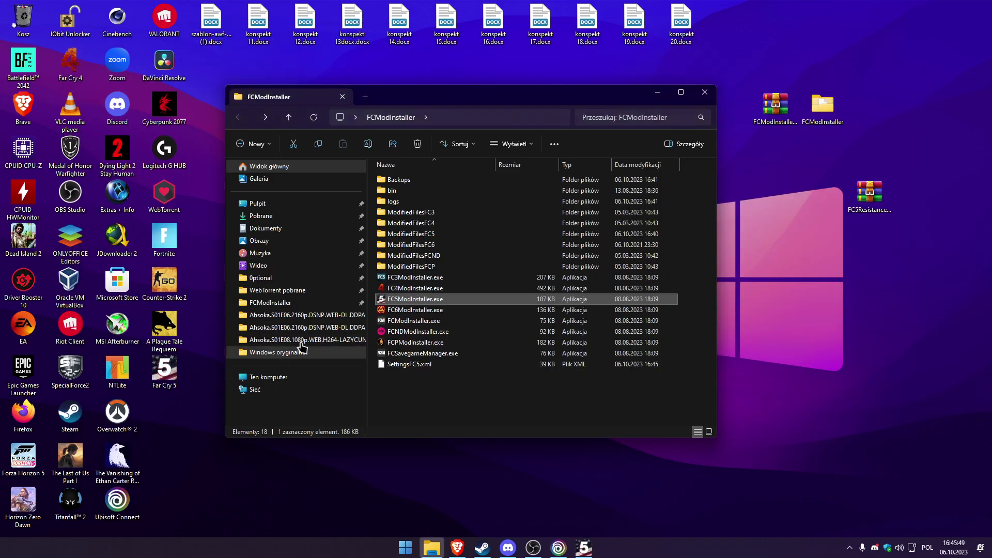
left_click(657, 92)
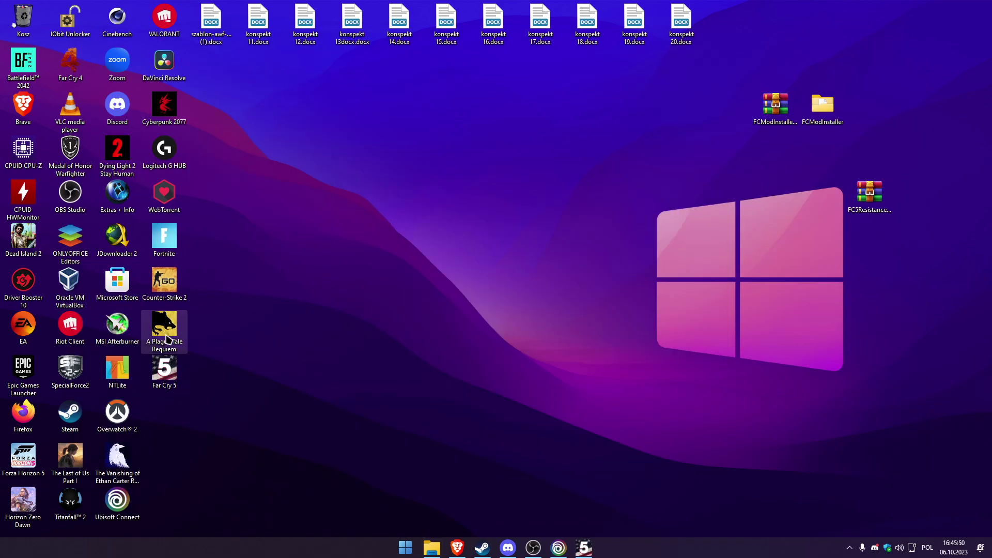
left_click(584, 547)
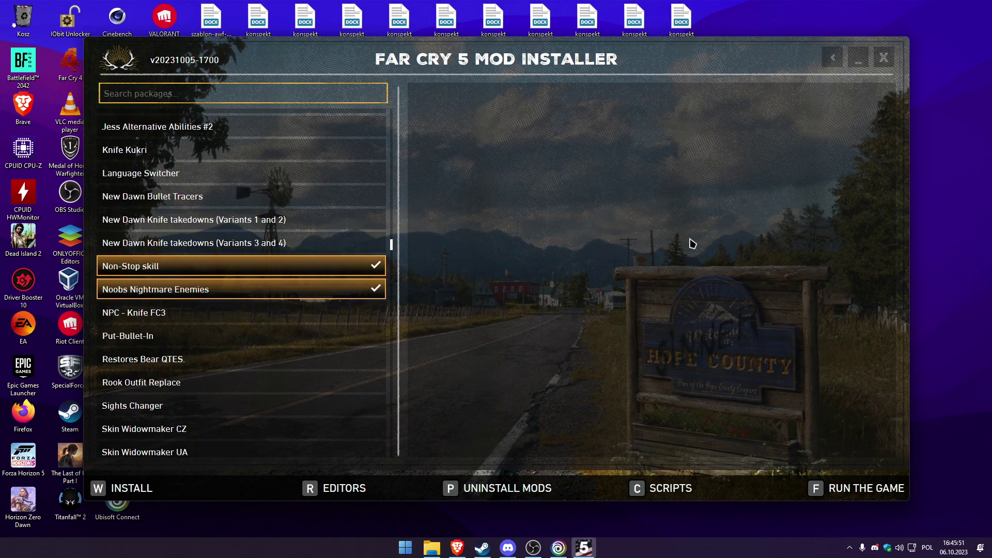
left_click(865, 493)
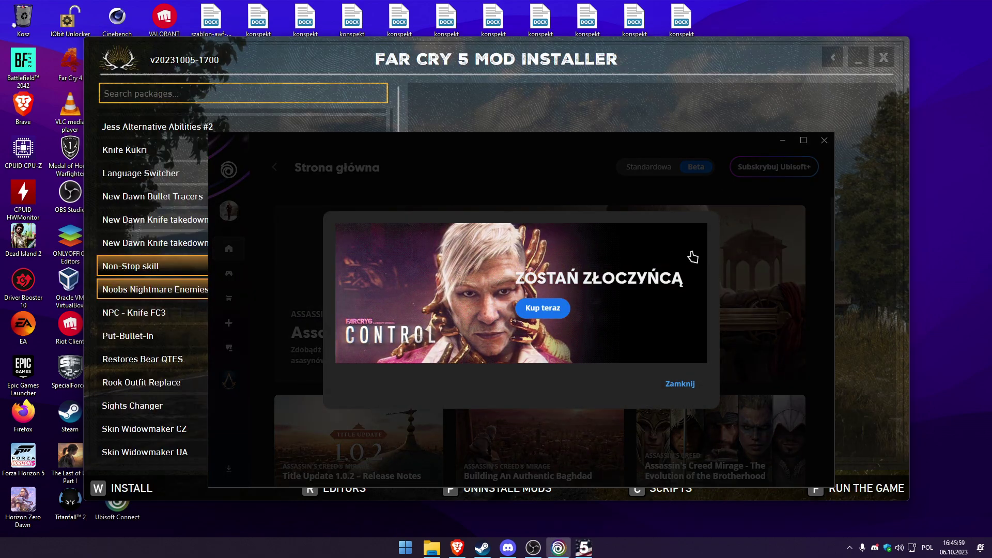
Dismiss the Ubisoft Connect promotion, then minimize its window and the mod installer
left_click(679, 383)
left_click(783, 142)
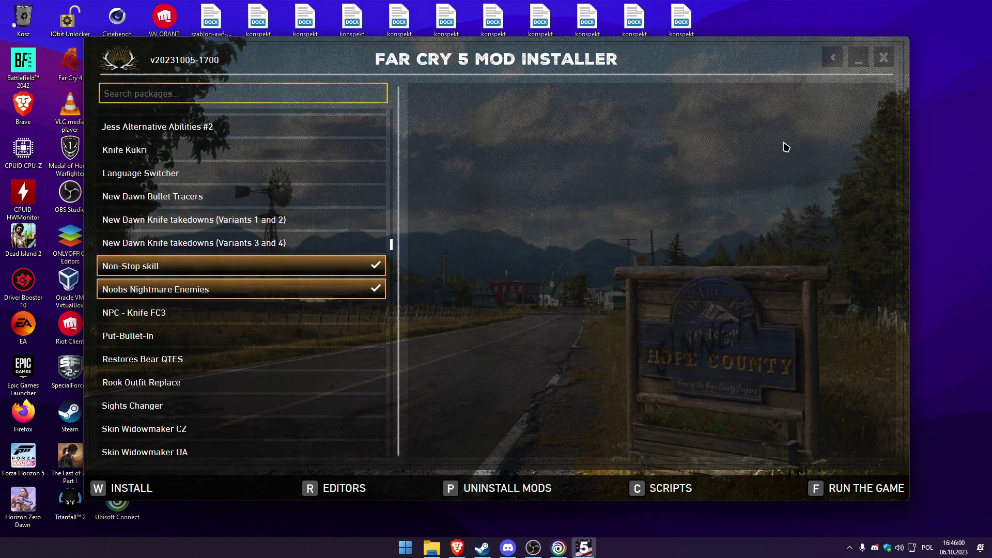
left_click(858, 66)
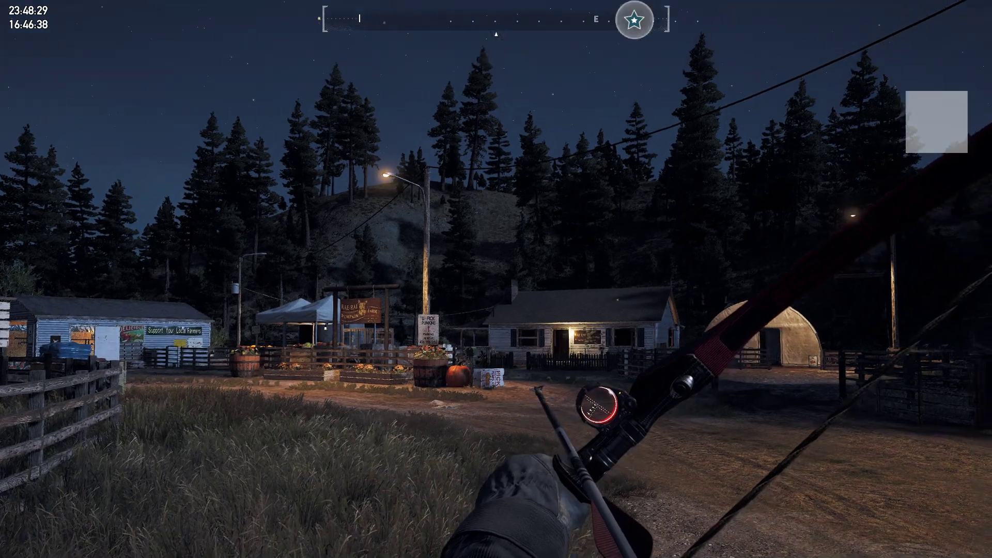
Switch weapons in the modded game, inspect the weapon selection screen and move along the dirt road
key("2")
key("q")
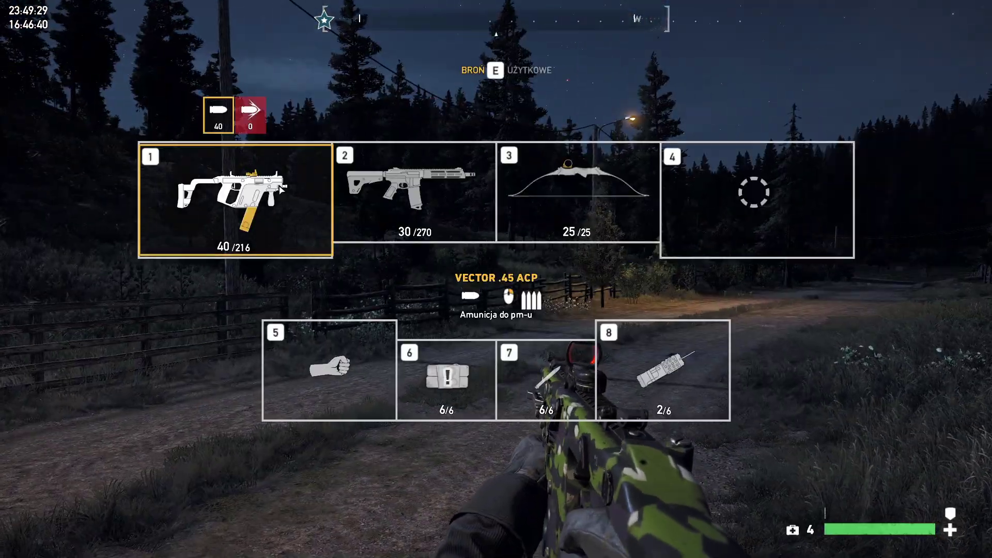
key("m")
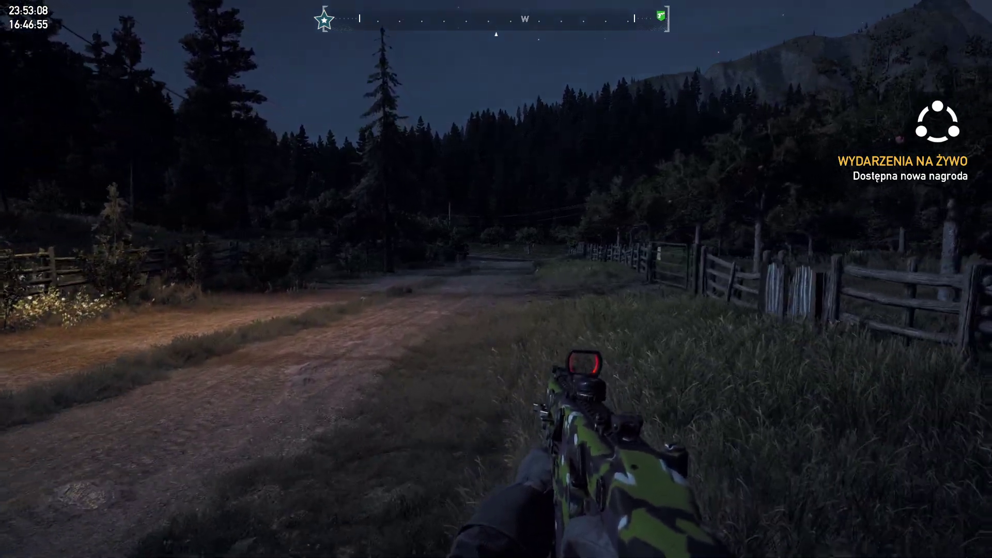
key("a")
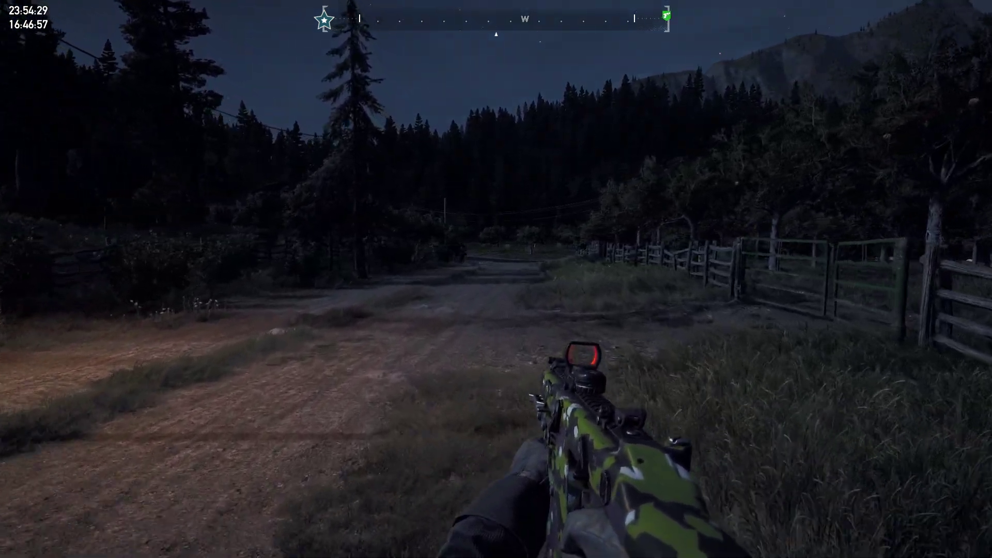
key("w")
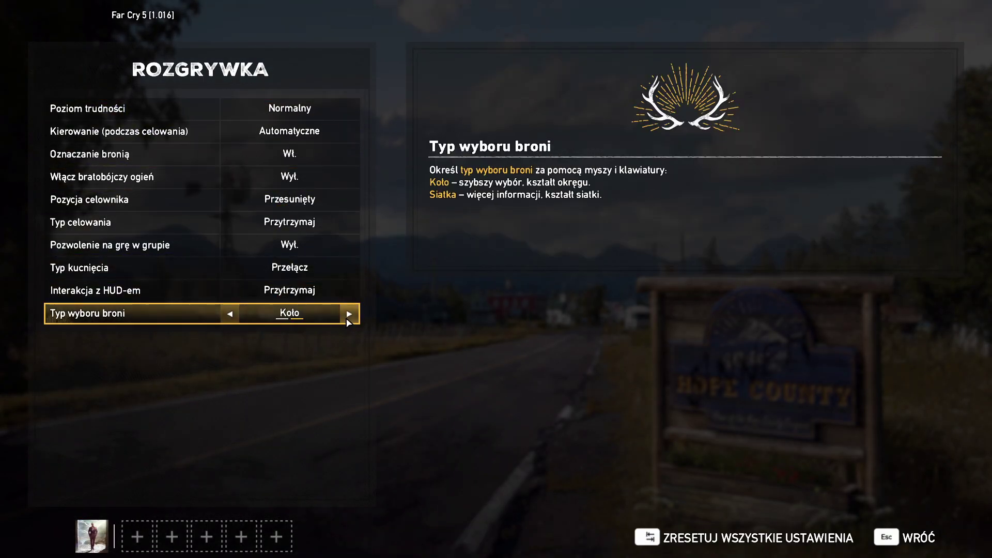
Leave the gameplay settings with the weapon selection type on Koło and bring up the weapon selection in the game
key("Escape")
key("Escape")
key("Escape")
key("q")
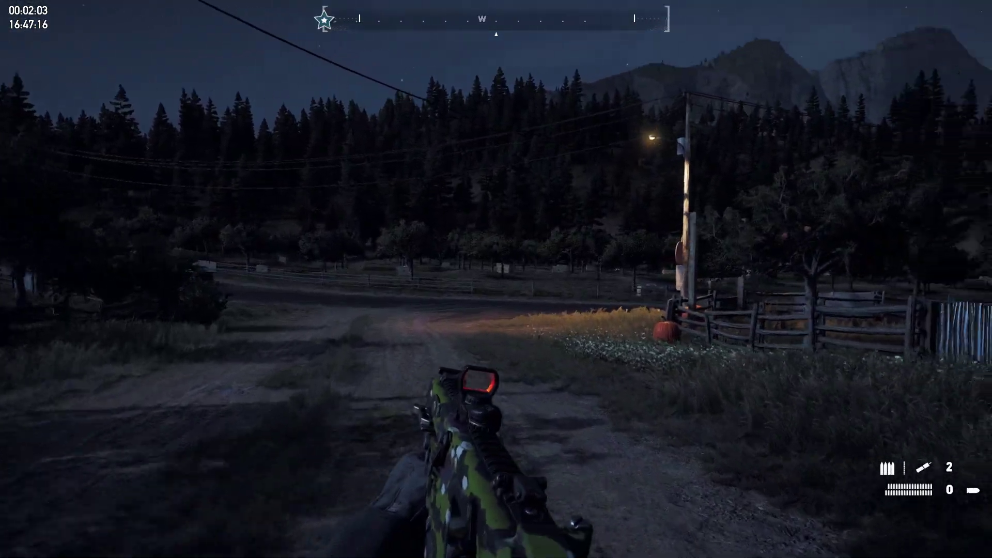
Quit the game to the desktop, clear away Ubisoft Connect and switch back to the Far Cry 5 Mod Installer
key("shift+w")
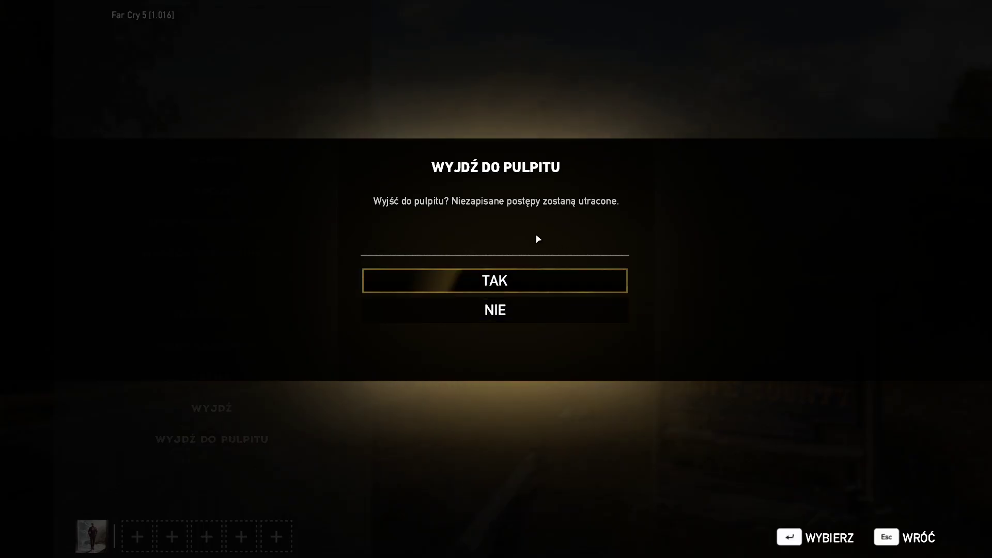
left_click(505, 281)
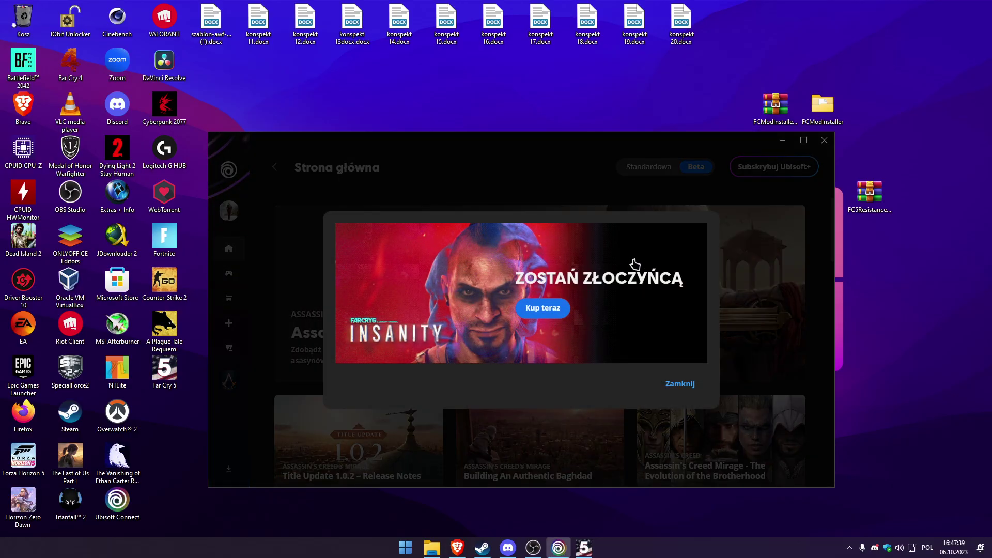
left_click(676, 382)
left_click(783, 141)
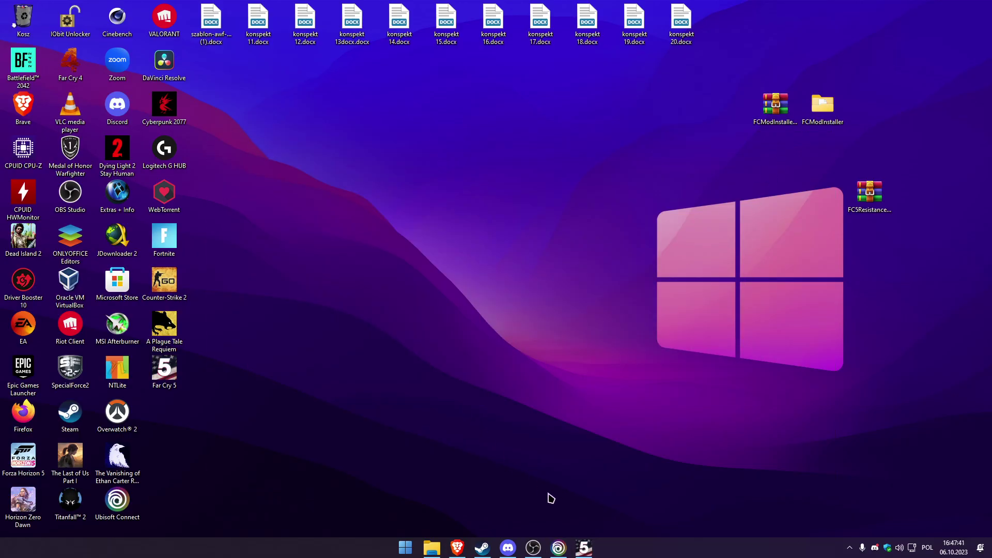
left_click(583, 547)
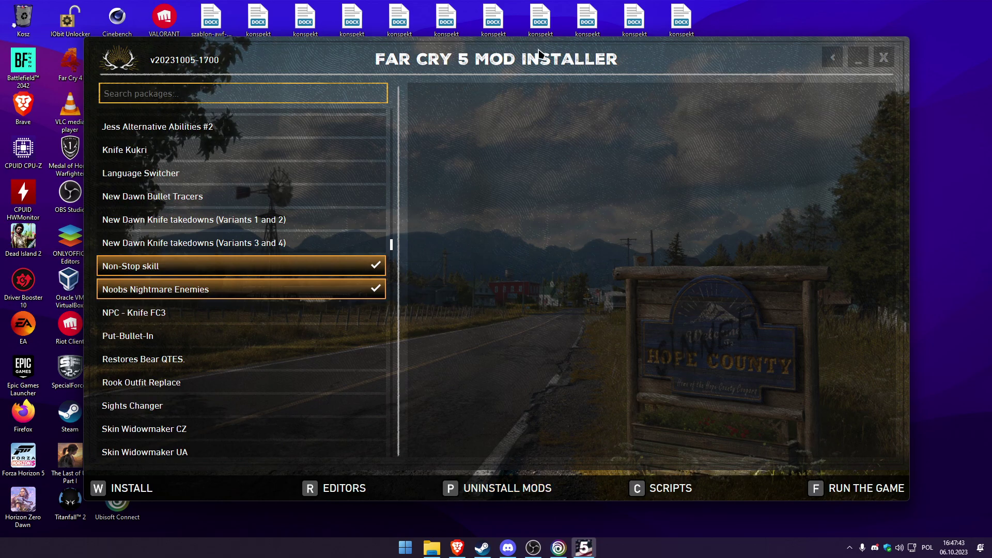
Enable the packages I haul the curd. It's what I do., Jess Alternative Abilities and Jess Alternative Abilities #2
scroll(259, 213, "up", 2)
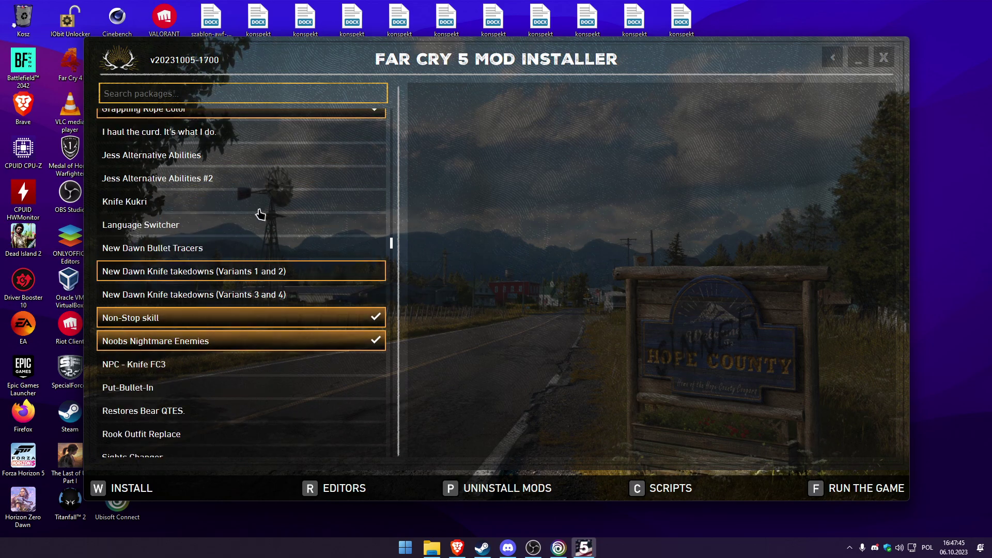
scroll(227, 259, "down", 3)
scroll(178, 310, "up", 3)
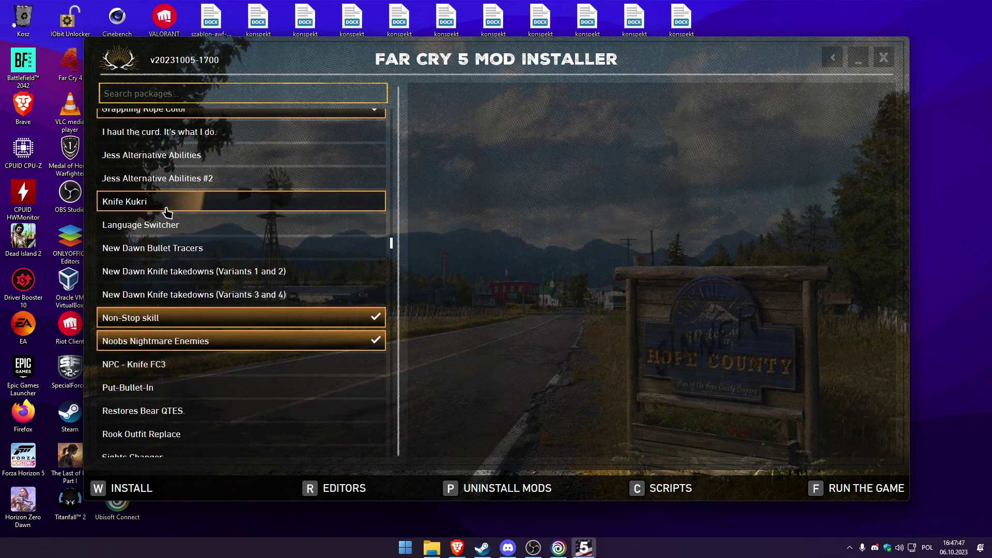
left_click(177, 179)
left_click(175, 155)
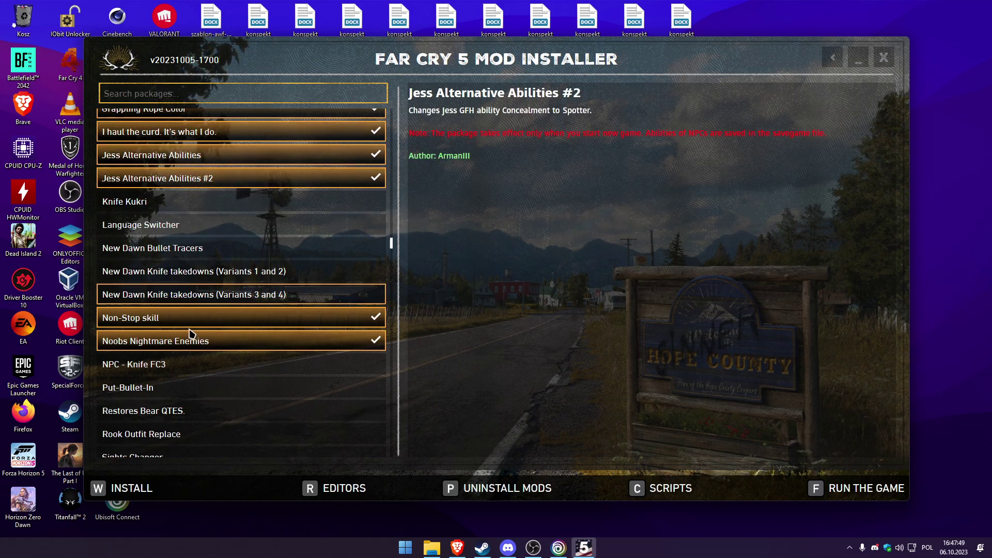
Enable the packages Restores Bear QTES, Rook Outfit Replace, Sights Changer and Skin Widowmaker CZ
left_click(183, 410)
scroll(179, 357, "down", 3)
left_click(179, 357)
left_click(175, 384)
left_click(176, 402)
Try enabling TFA - Knife, Skin Widowmaker UA, Whitetail Militia Winter and Armed Convoys, disabling each of them again
scroll(171, 377, "down", 3)
left_click(157, 345)
left_click(162, 330)
left_click(160, 347)
left_click(168, 323)
left_click(164, 417)
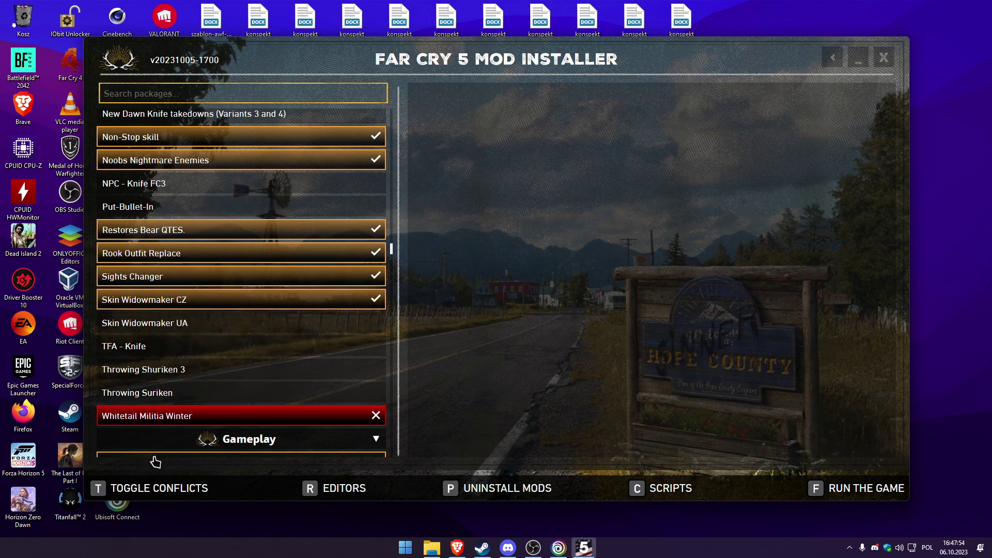
left_click(184, 413)
scroll(173, 338, "up", 3)
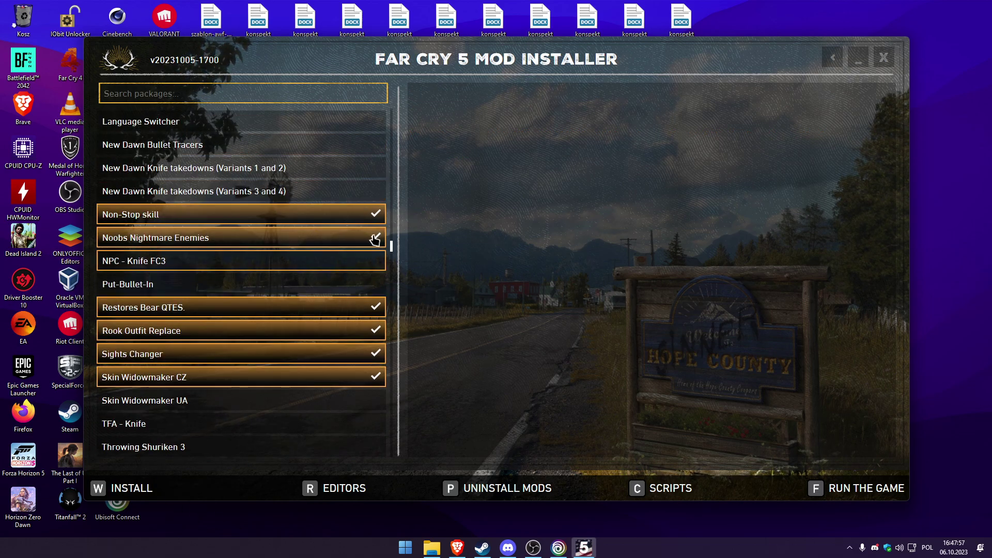
scroll(202, 382, "down", 8)
left_click(185, 351)
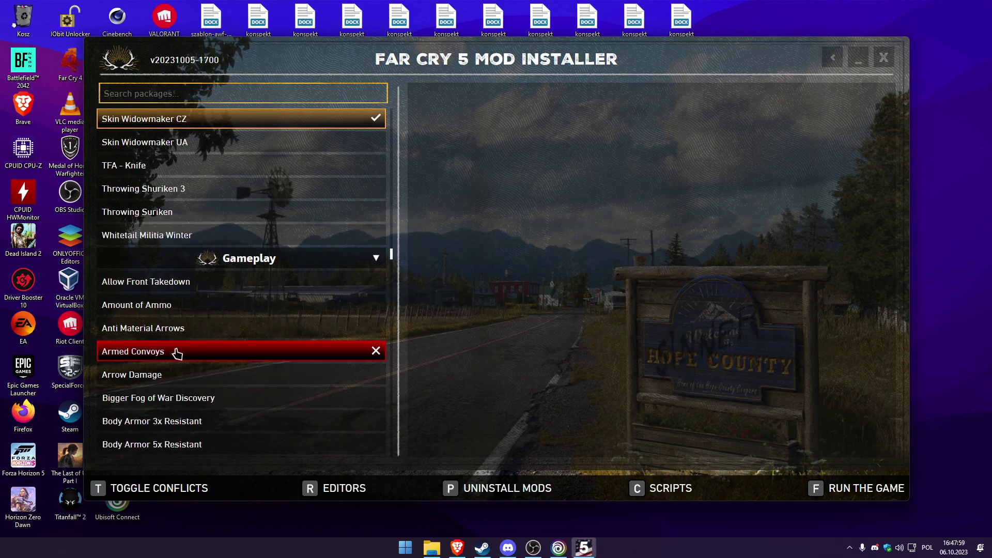
left_click(178, 350)
Install the current package selection and dismiss the completion message
left_click(127, 489)
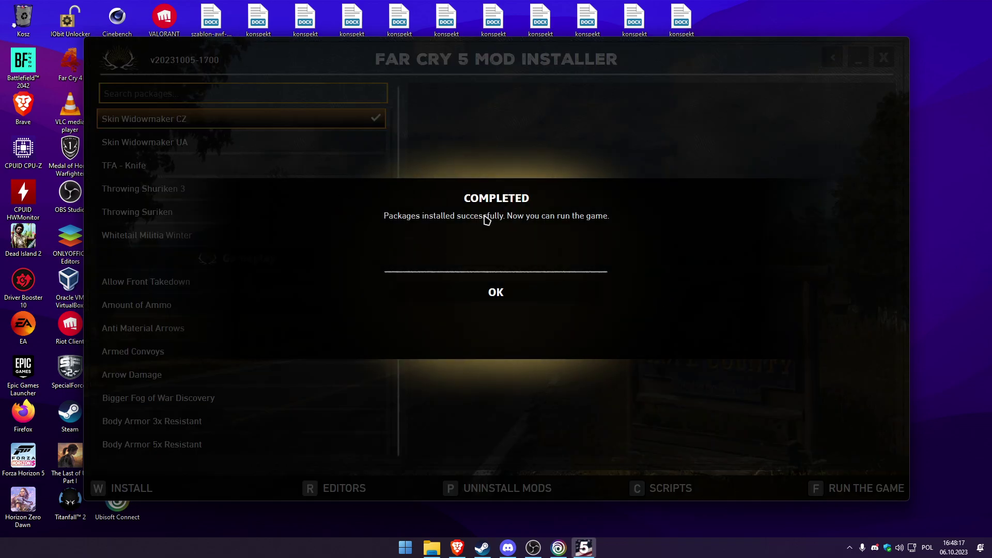
left_click(506, 291)
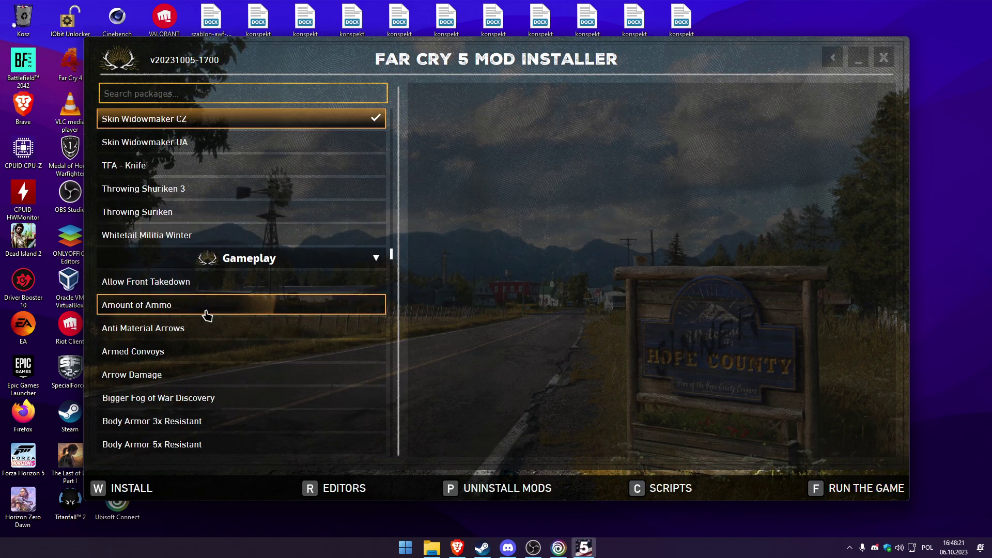
Check the Amount of Ammo package's details and look back through the packages that are enabled
left_click(207, 305)
scroll(209, 309, "up", 1)
scroll(208, 310, "up", 8)
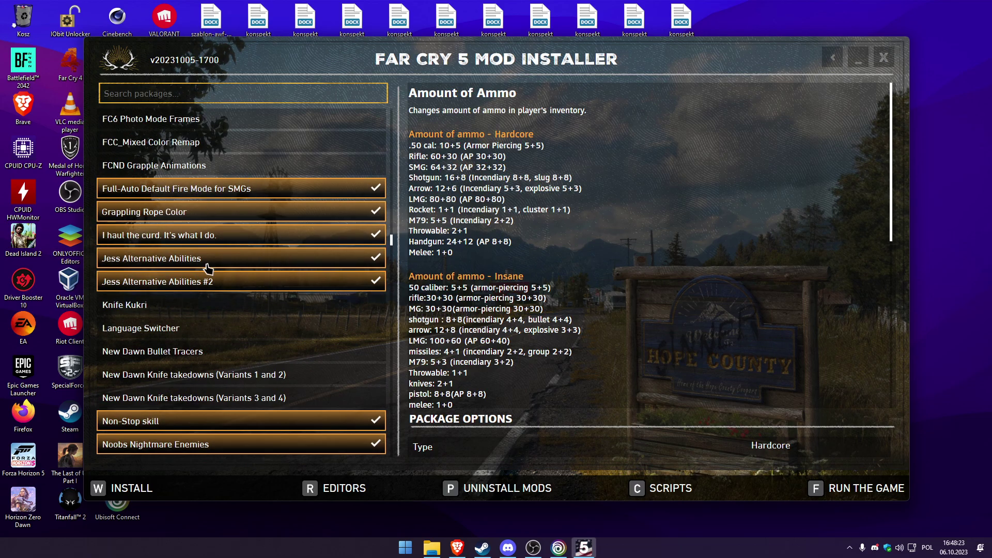
scroll(239, 206, "up", 6)
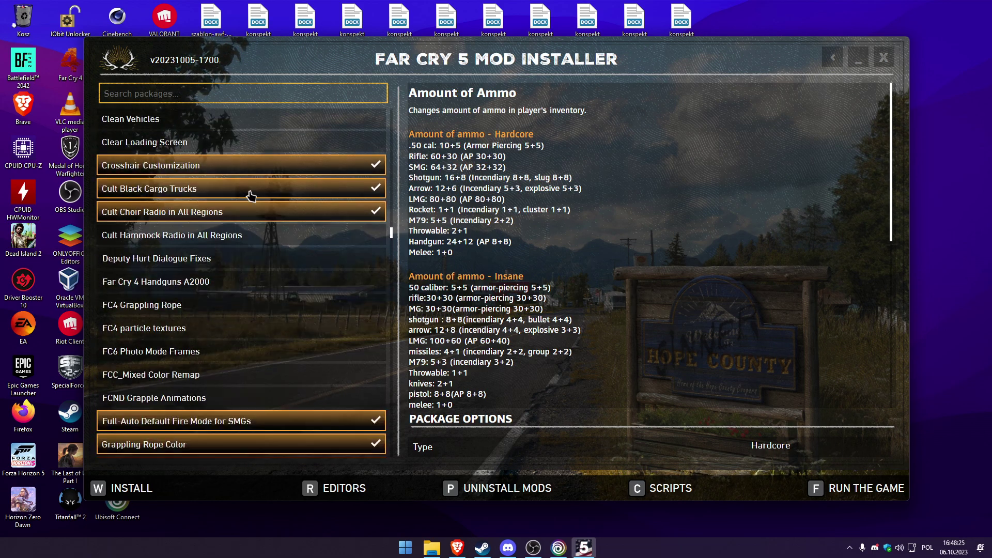
scroll(198, 223, "down", 4)
Disable both Jess Alternative Abilities packages and I haul the curd. It's what I do., and reinstall the remaining selection
left_click(197, 455)
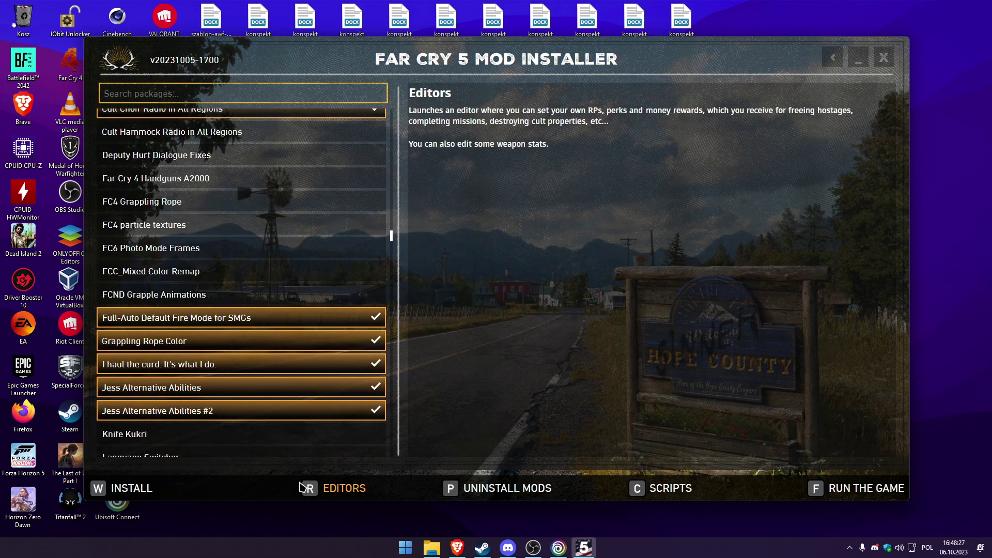
left_click(160, 411)
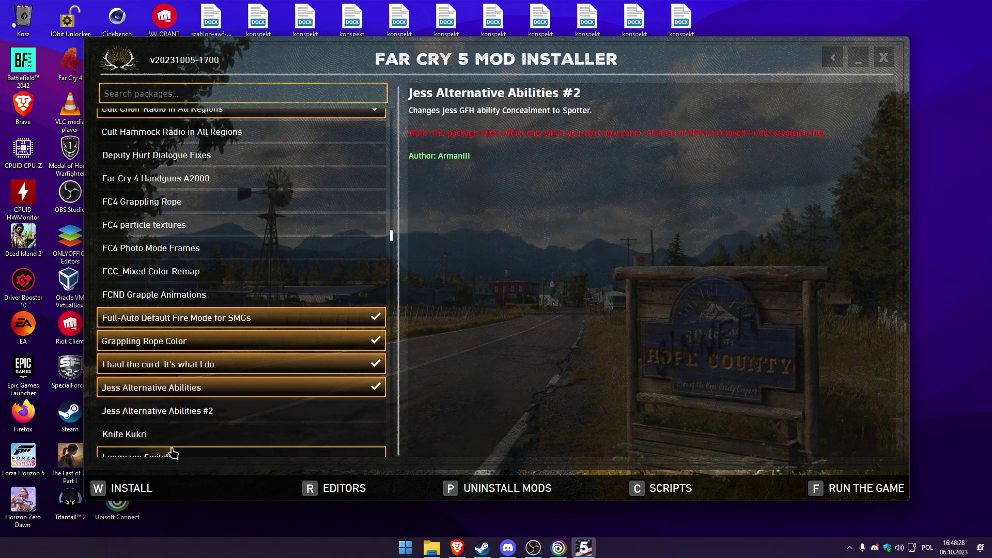
left_click(165, 387)
left_click(138, 365)
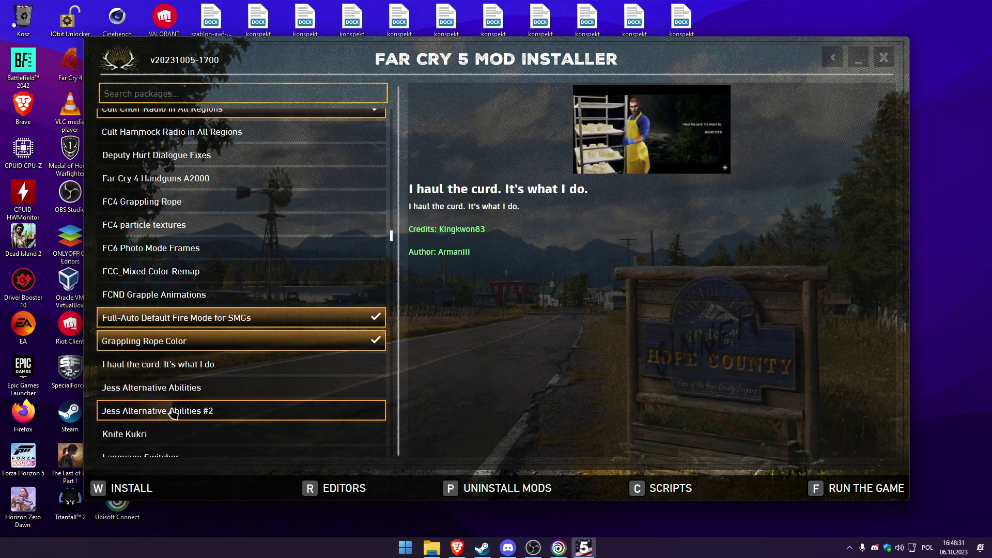
scroll(124, 439, "down", 1)
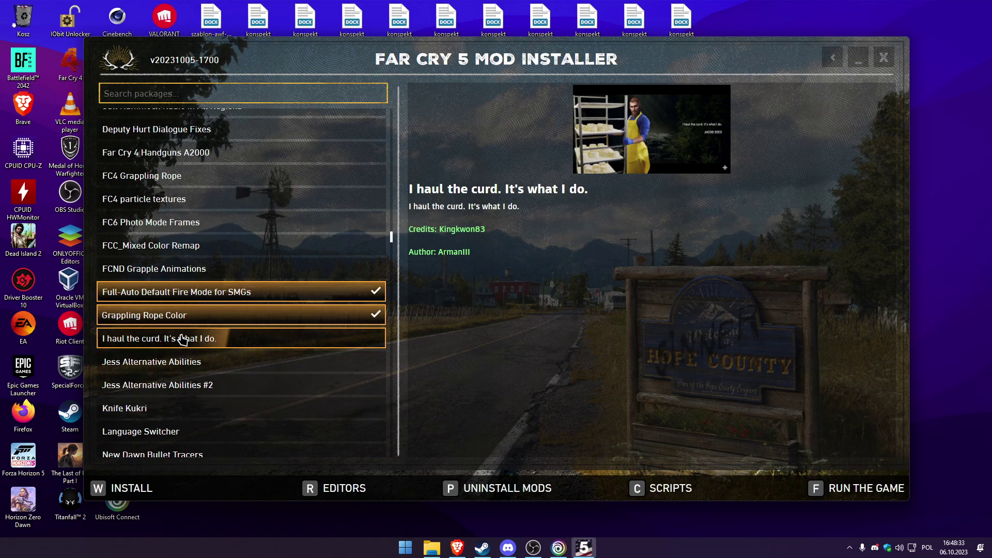
left_click(135, 488)
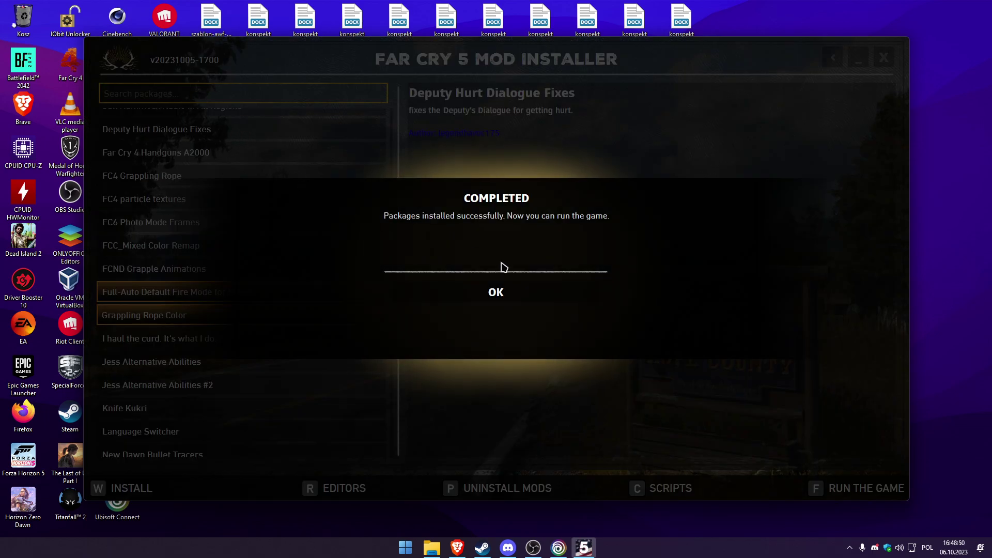
left_click(497, 292)
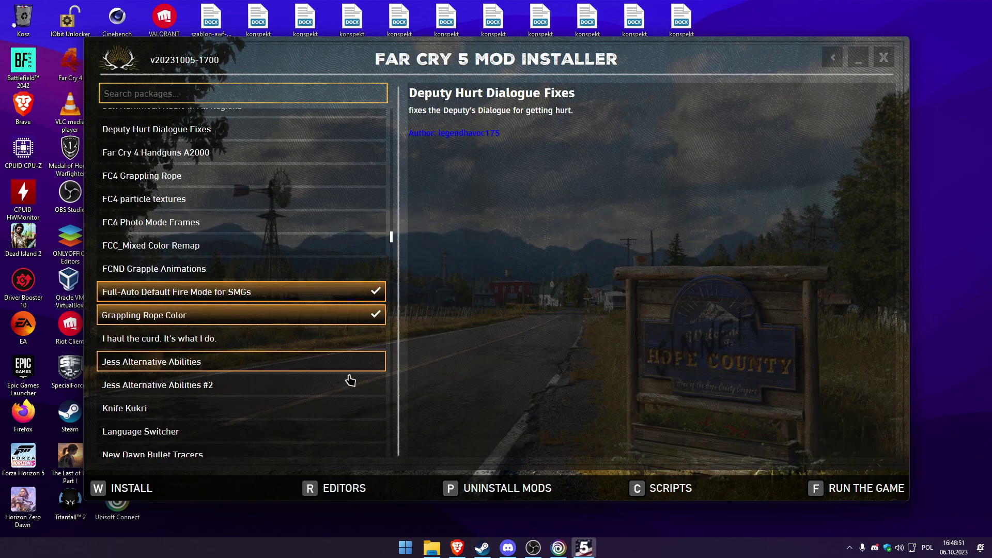
Browse the package list down into the Gameplay category, looking at package descriptions such as Civilians Kill Limit and Flashlight
scroll(259, 180, "up", 1)
scroll(259, 184, "down", 1)
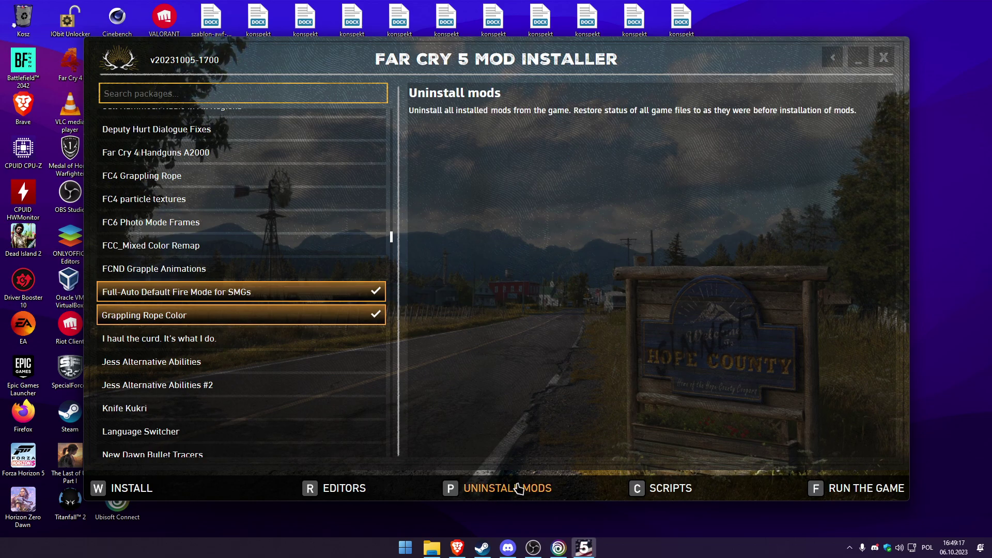
scroll(259, 306, "down", 2)
scroll(258, 306, "down", 3)
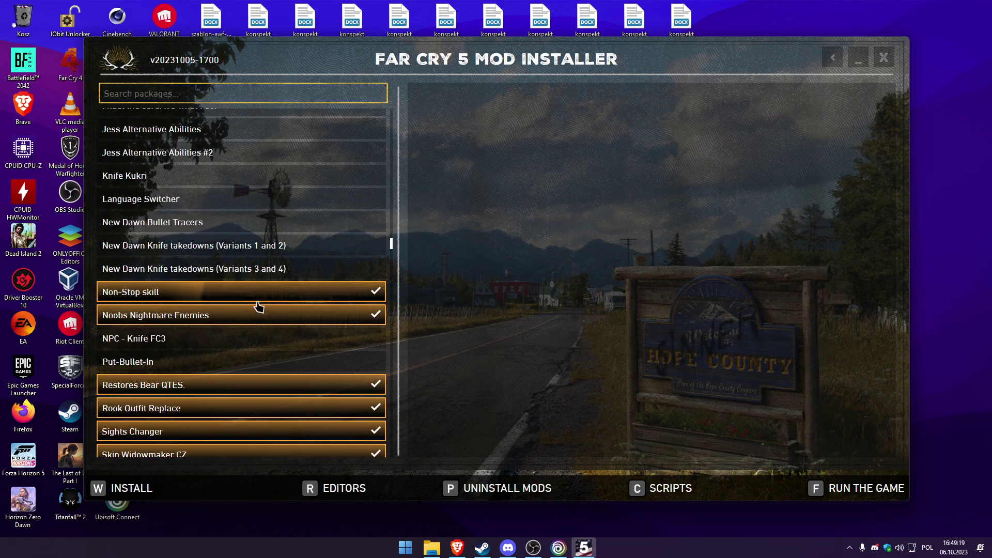
scroll(290, 250, "down", 12)
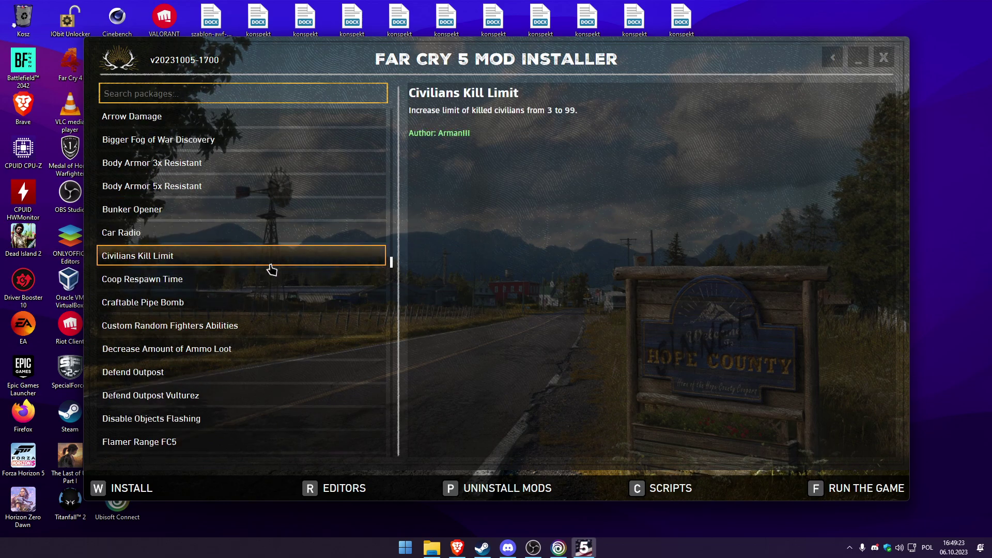
scroll(270, 270, "down", 5)
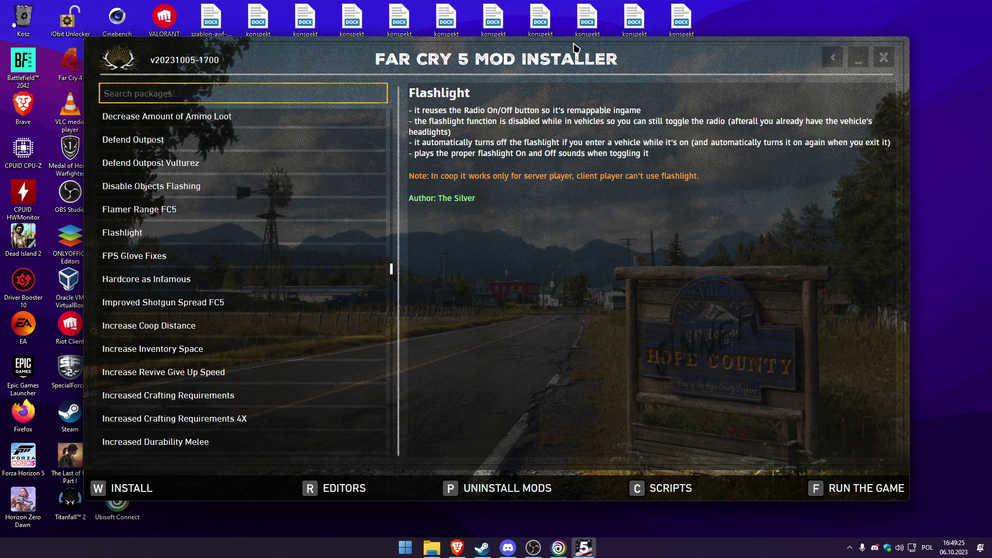